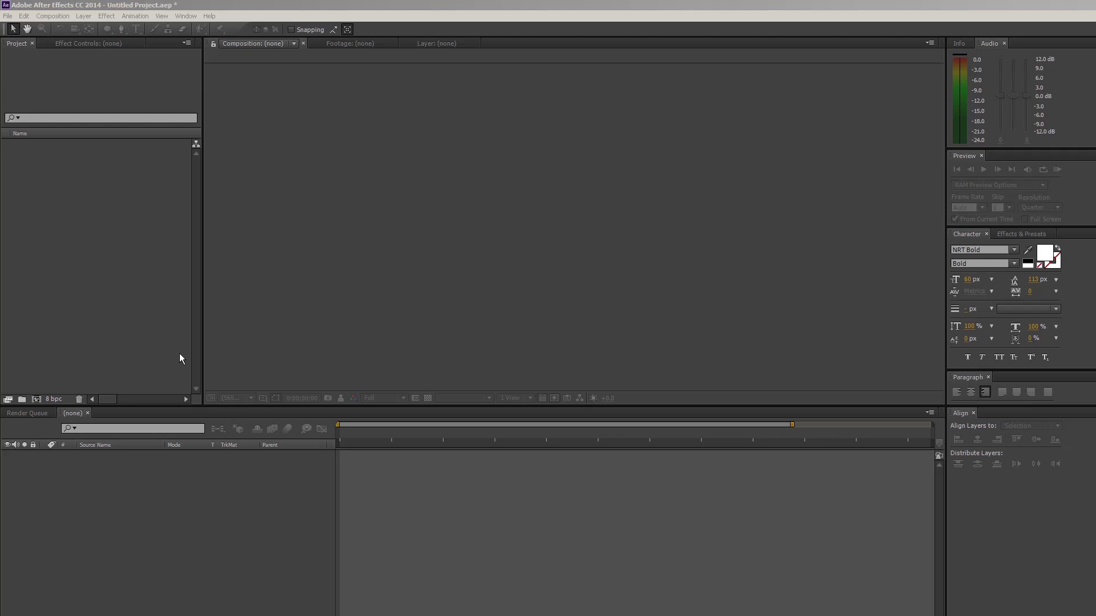
# - Create a 1920×1080 HDTV 1080 25 composition named Main
pyautogui.hotkey('ctrl', 'n')
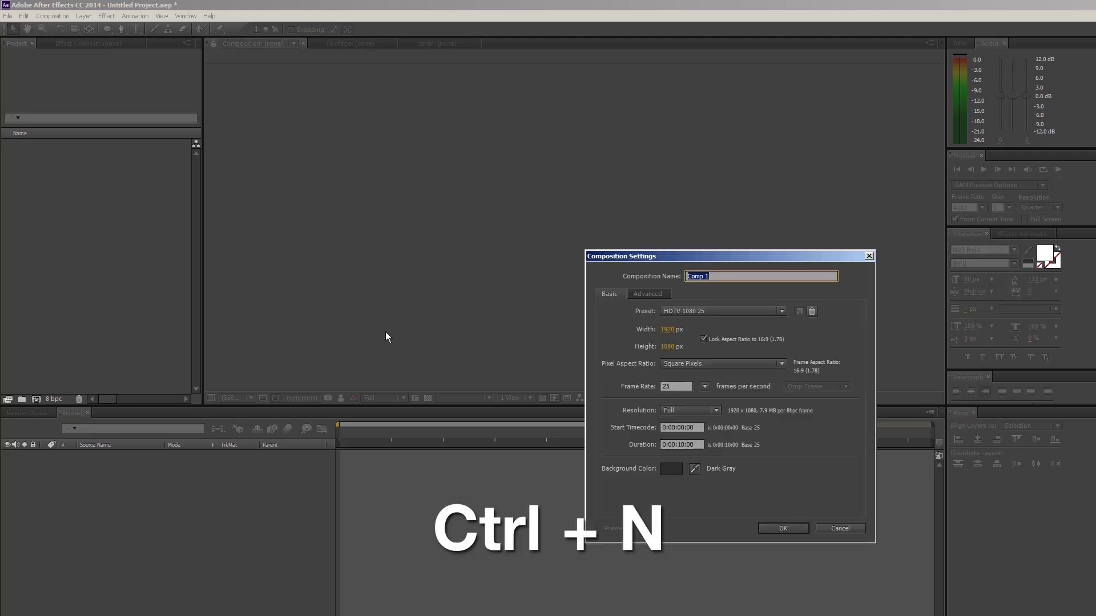
pyautogui.write('Main')
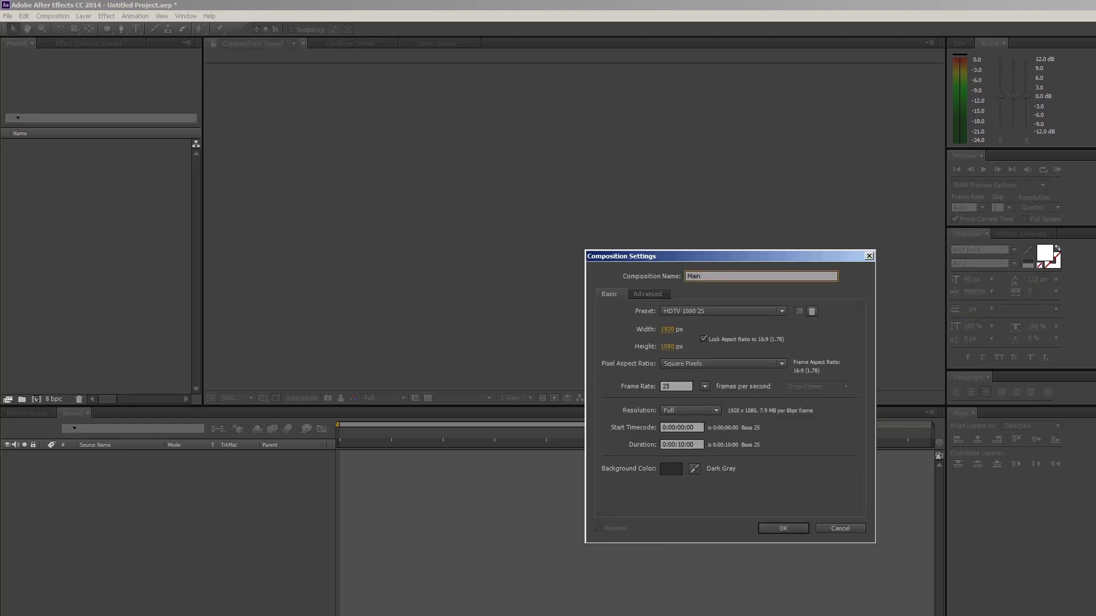
pyautogui.click(692, 309)
pyautogui.click(713, 575)
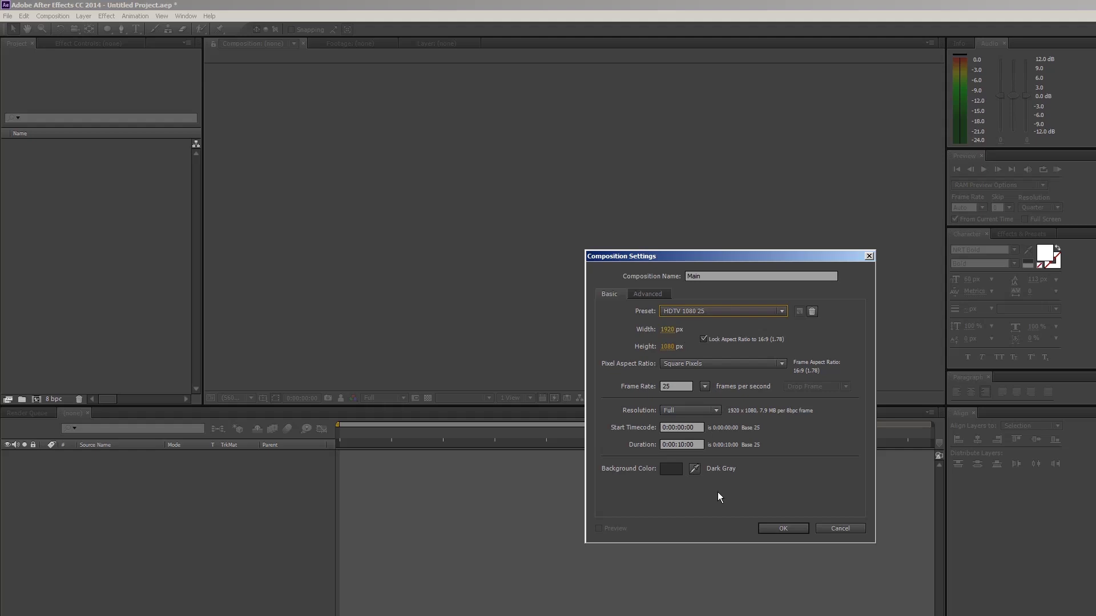
pyautogui.click(783, 529)
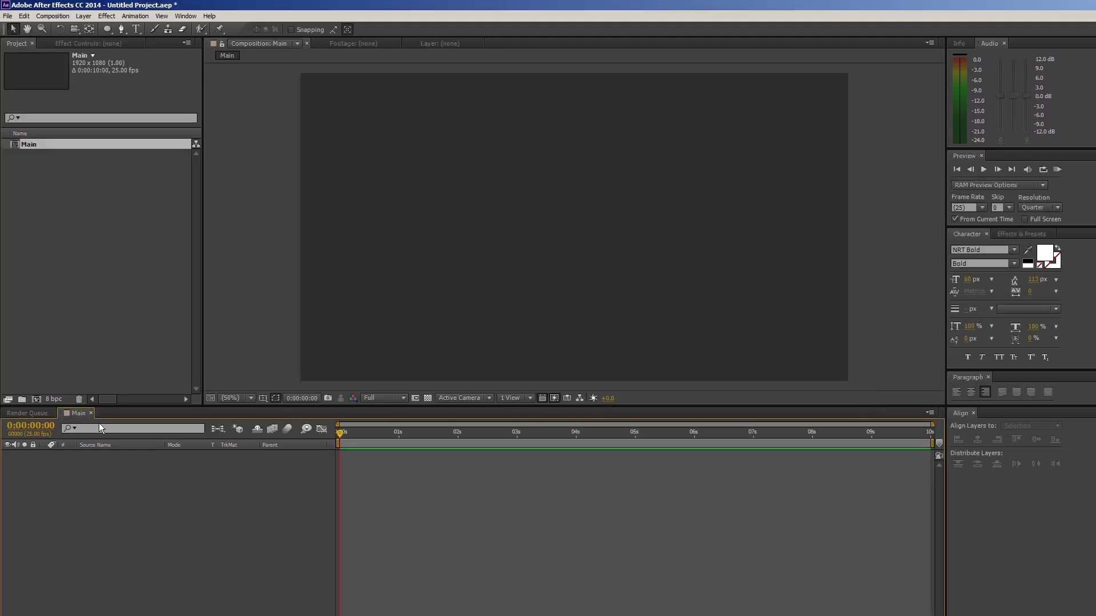
# - Add a full-frame orange solid layer named BG to the timeline
pyautogui.rightClick(121, 492)
pyautogui.moveTo(172, 495)
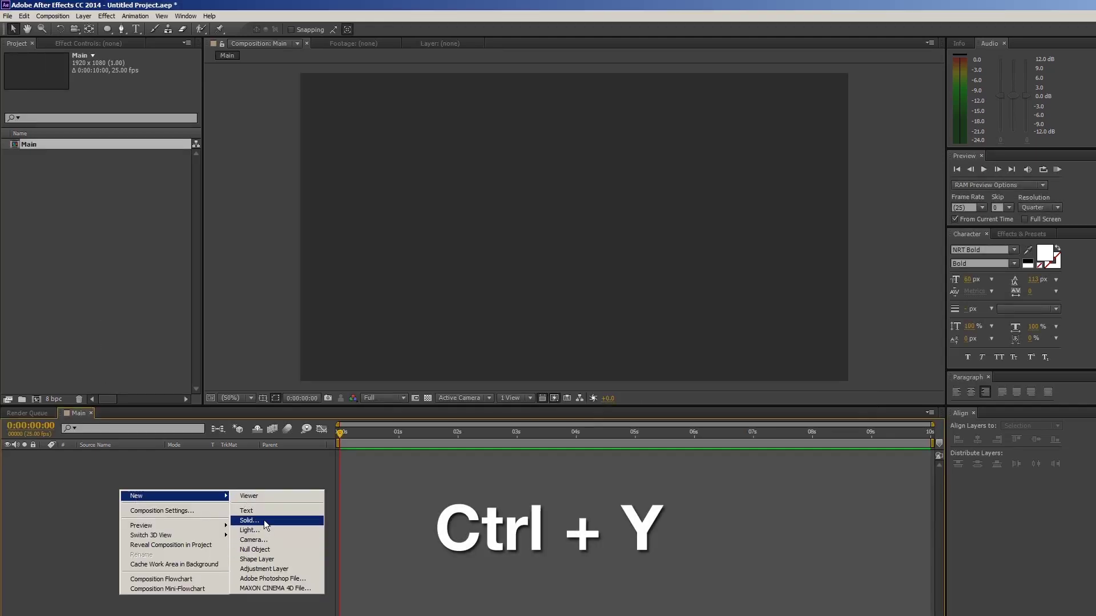
pyautogui.click(264, 521)
pyautogui.write('BG')
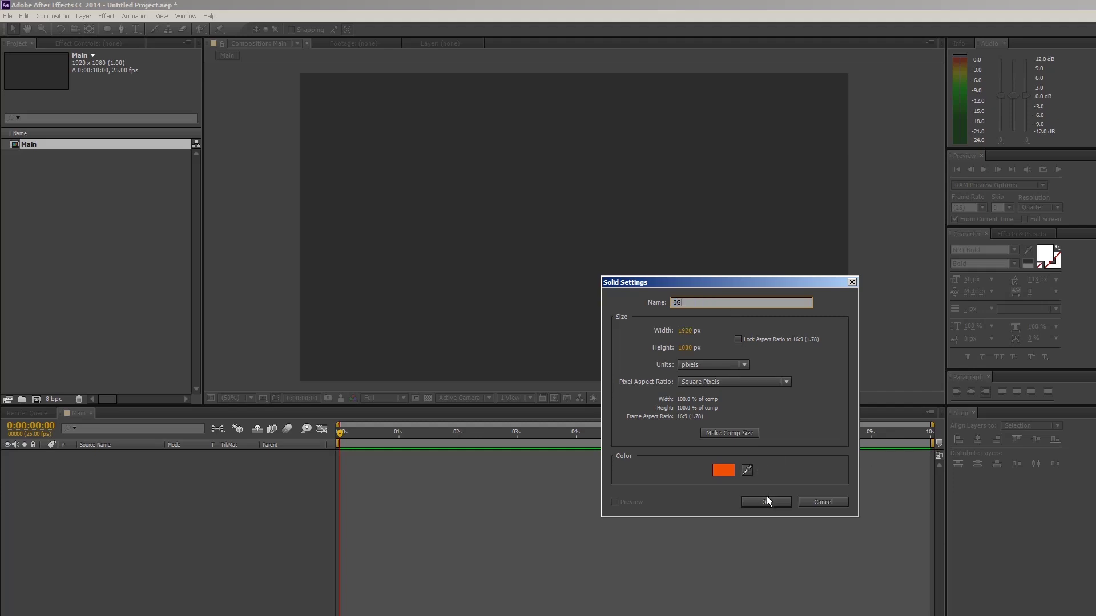
pyautogui.click(766, 501)
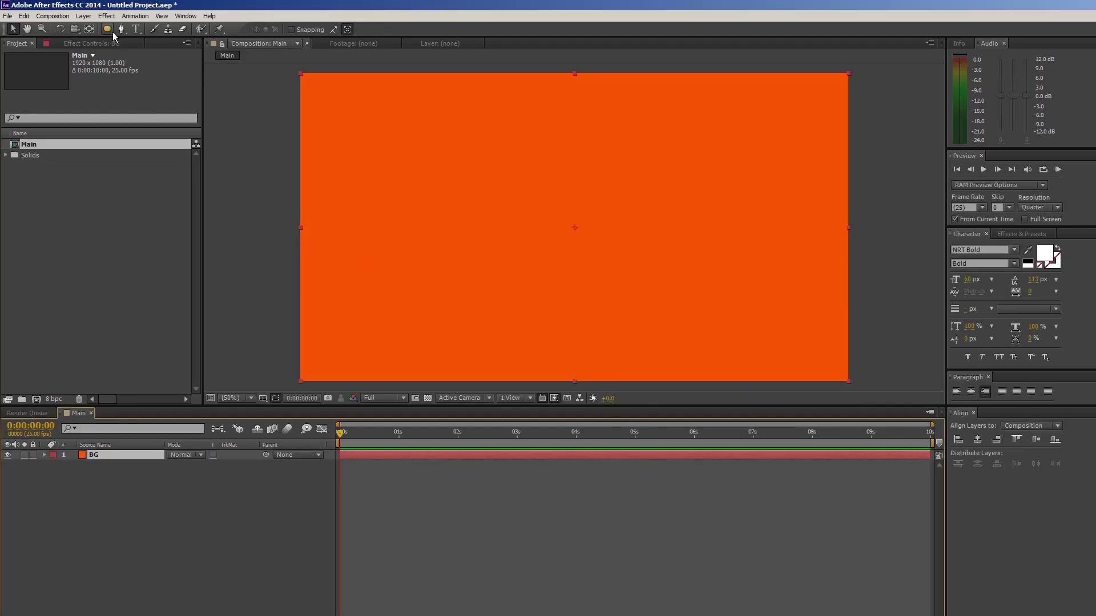
# - Draw a white square with the Rectangle Tool and align it to the composition's centre
pyautogui.moveTo(113, 33); pyautogui.dragTo(149, 41)
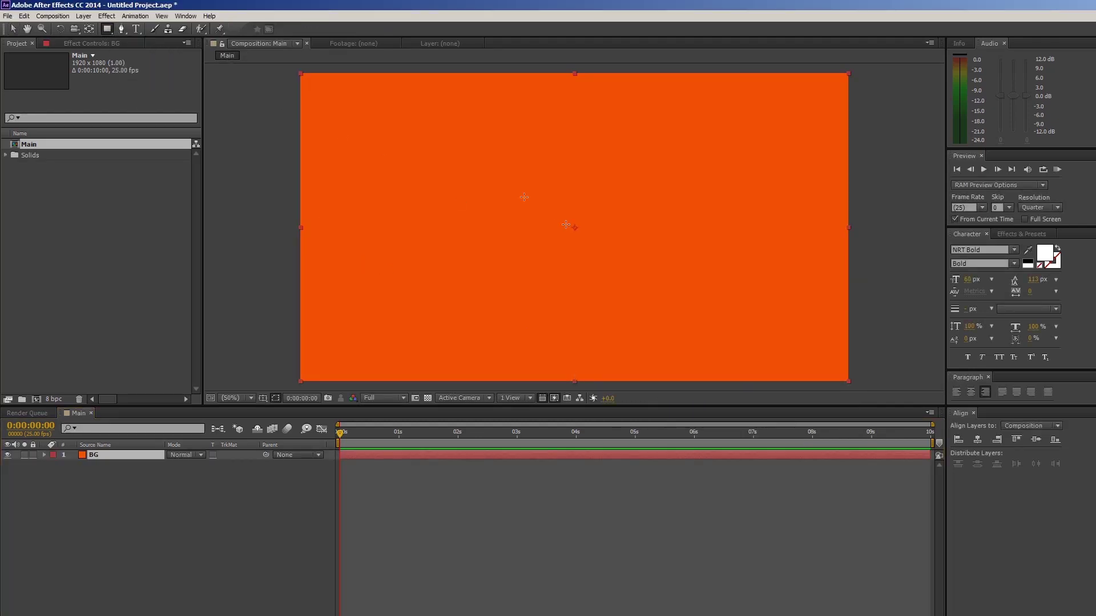
pyautogui.moveTo(436, 142)
pyautogui.mouseDown()
pyautogui.moveTo(581, 288)
pyautogui.moveTo(578, 251)
pyautogui.mouseUp()
pyautogui.click(977, 440)
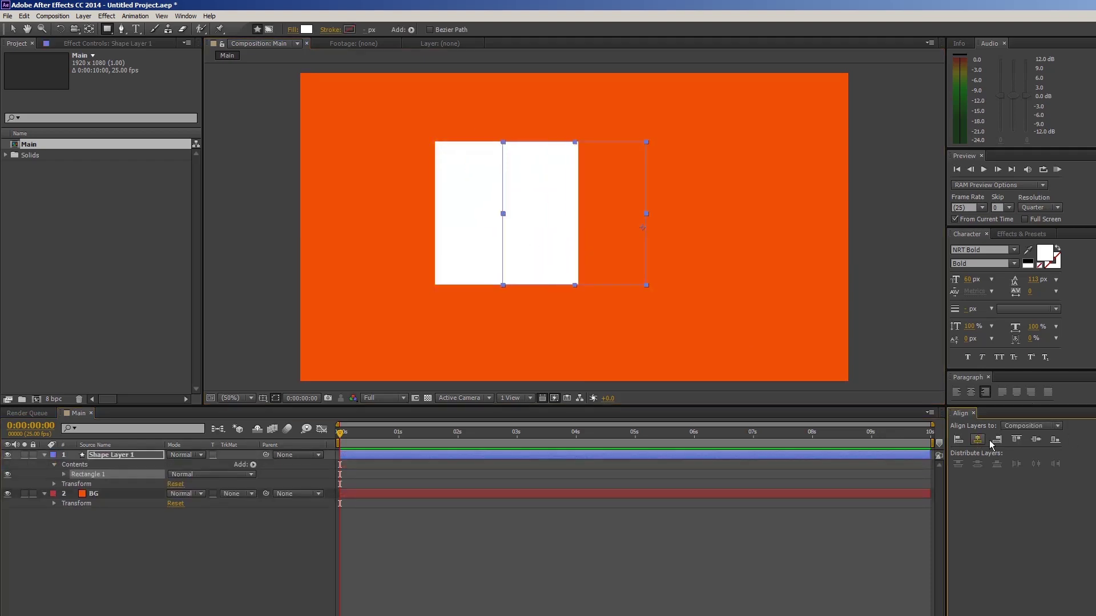
pyautogui.click(1035, 439)
# - Move the square layer's anchor point to the square's centre with Ctrl+Alt+Home
pyautogui.press('y')
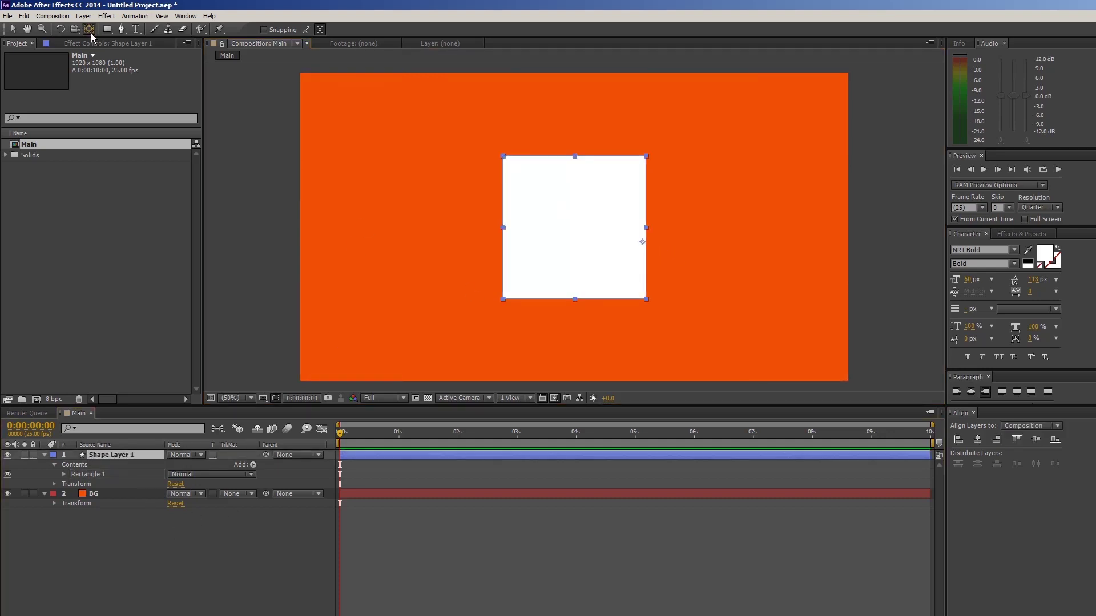
pyautogui.moveTo(642, 241); pyautogui.dragTo(577, 241)
pyautogui.hotkey('ctrl', 'alt', 'Home')
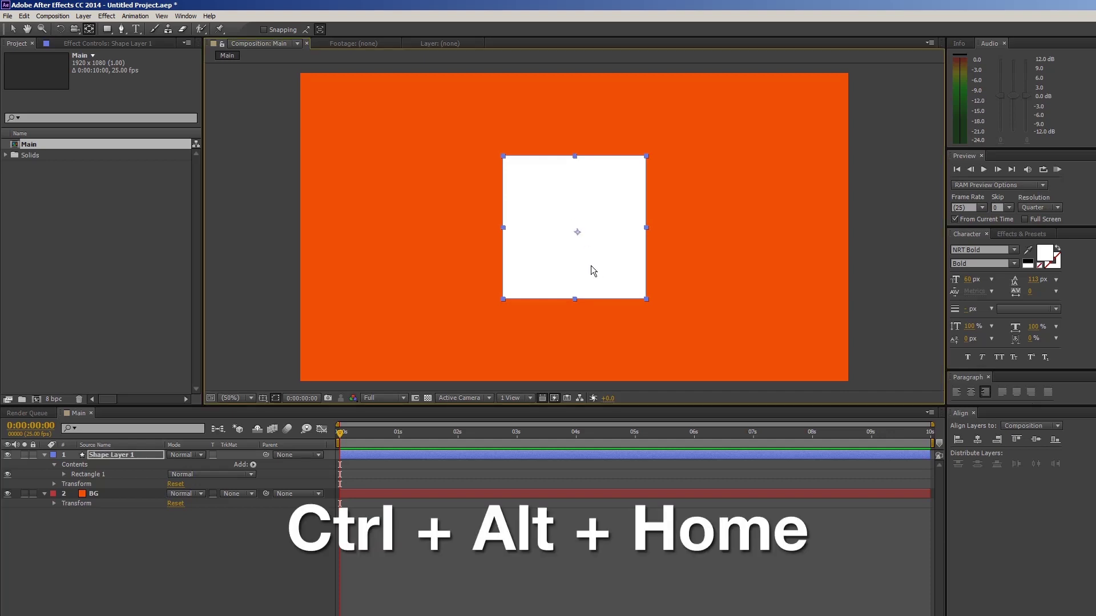
pyautogui.click(261, 537)
# - Draw a white circle, centre it over the square, and centre its anchor point
pyautogui.press('v')
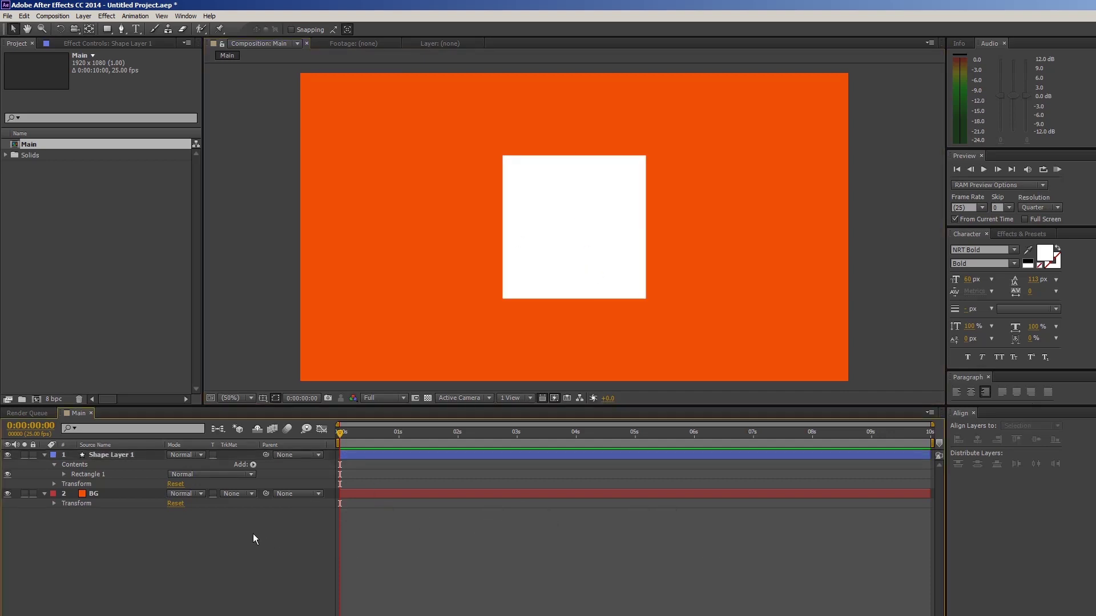
pyautogui.moveTo(107, 29); pyautogui.dragTo(149, 28)
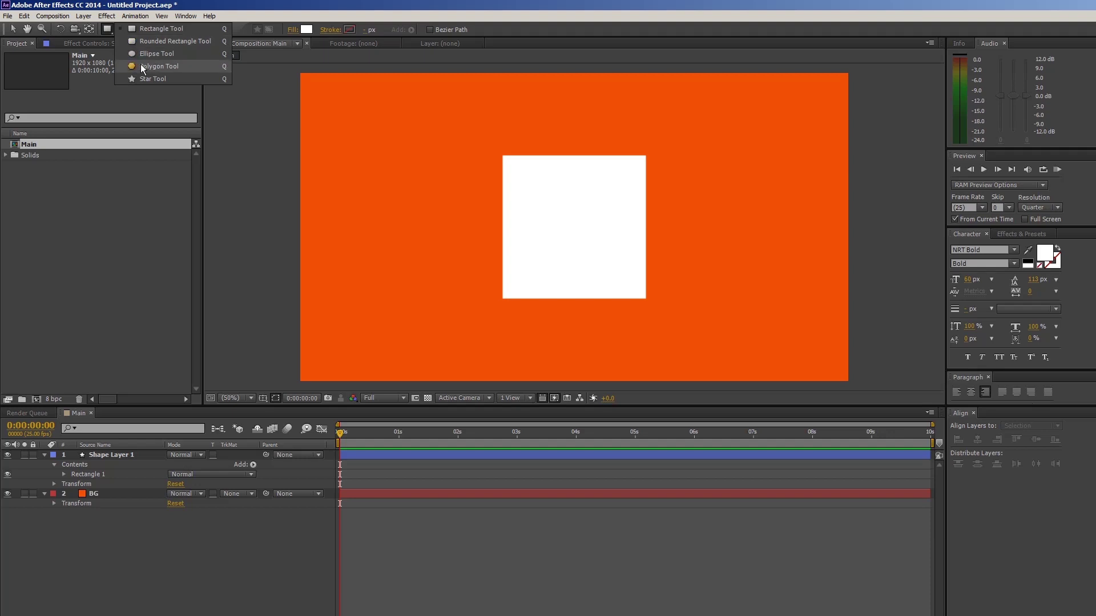
pyautogui.press('q')
pyautogui.press('q')
pyautogui.moveTo(405, 148); pyautogui.dragTo(547, 290)
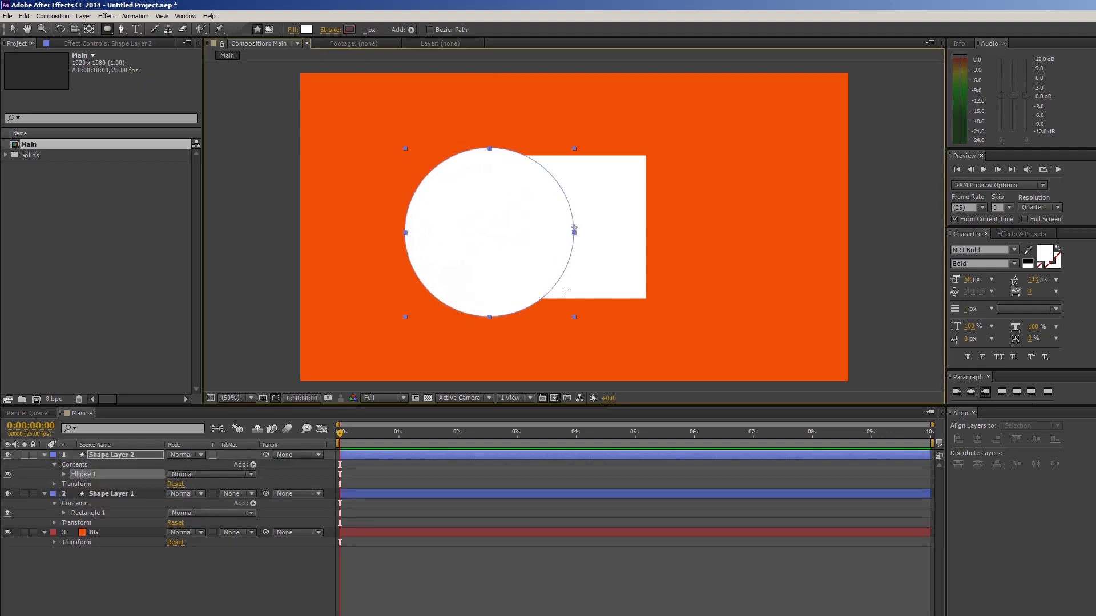
pyautogui.click(977, 439)
pyautogui.click(1036, 439)
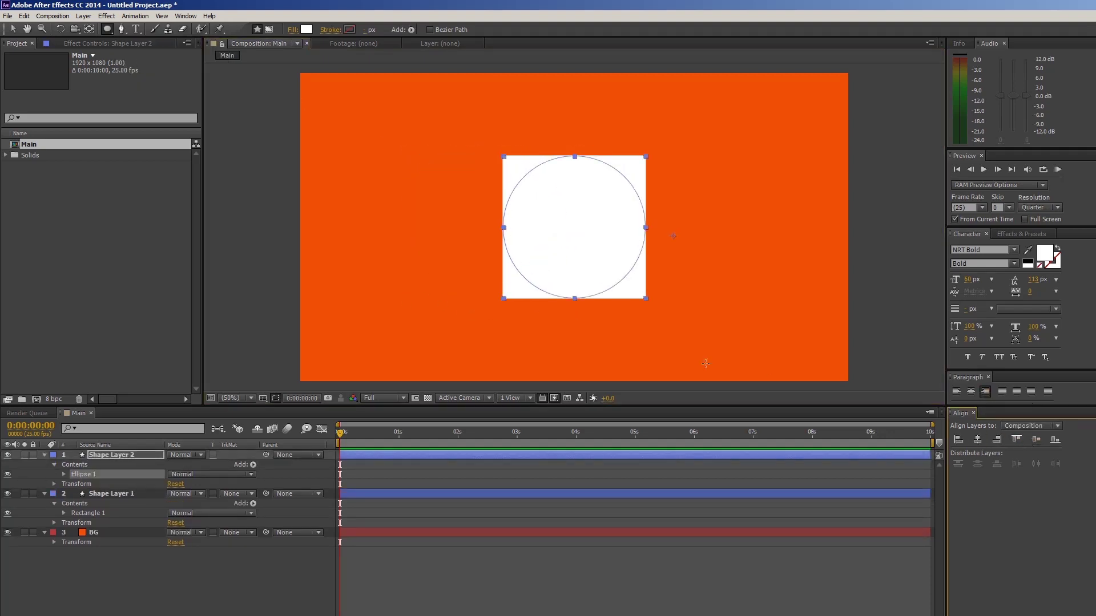
pyautogui.click(113, 455)
pyautogui.hotkey('ctrl', 'alt', 'Home')
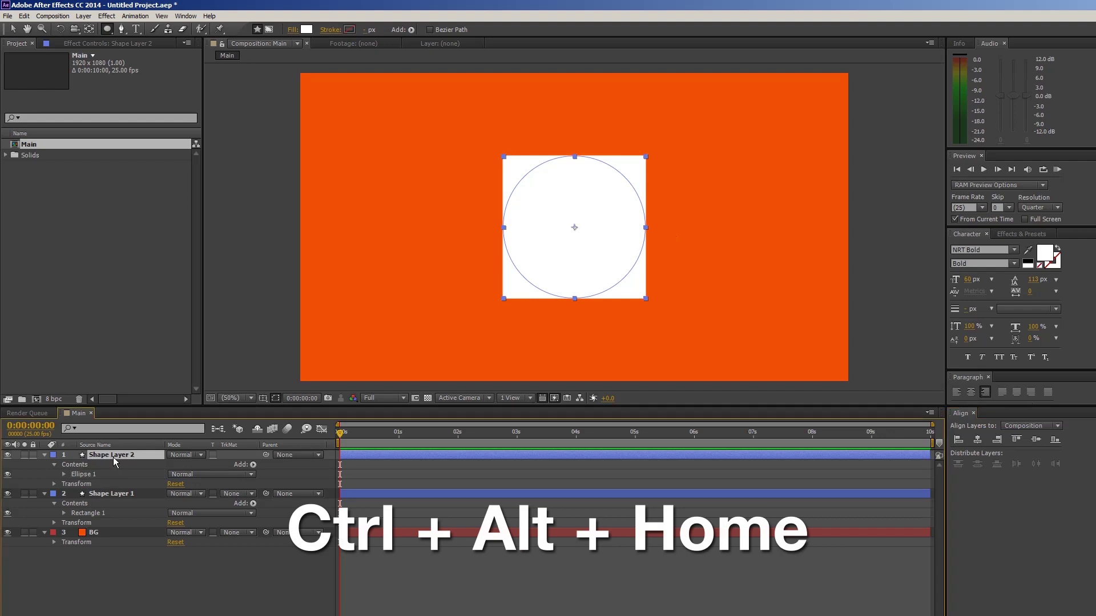
# - Draw a white pentagon near the top-left of the frame with the Polygon Tool
pyautogui.click(141, 564)
pyautogui.moveTo(107, 29); pyautogui.dragTo(140, 72)
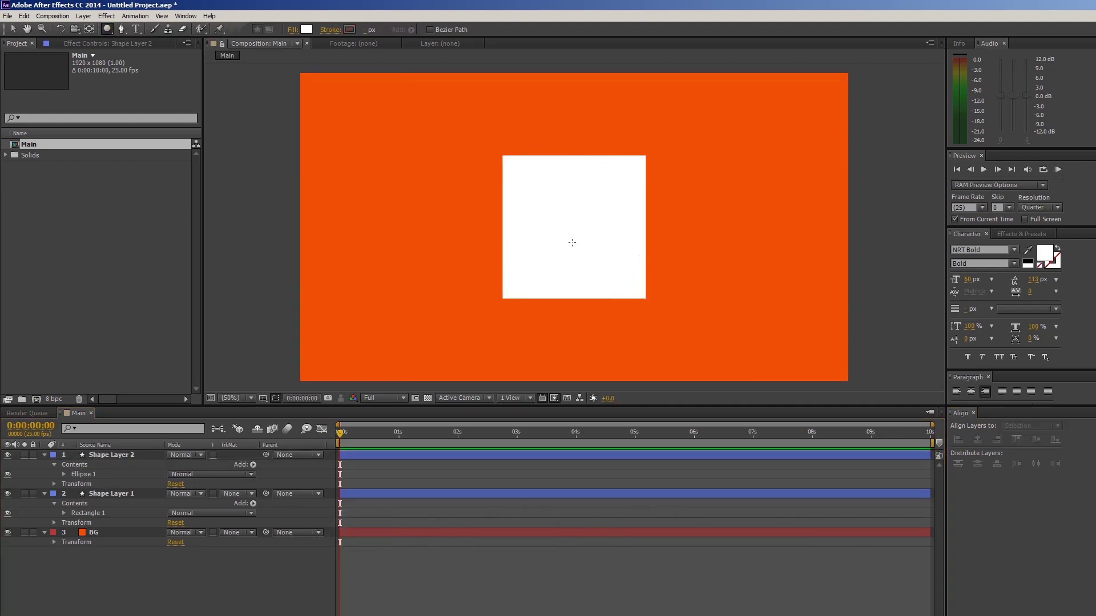
pyautogui.moveTo(406, 137); pyautogui.dragTo(405, 60)
# - Move the pentagon to the centre of the composition
pyautogui.press('v')
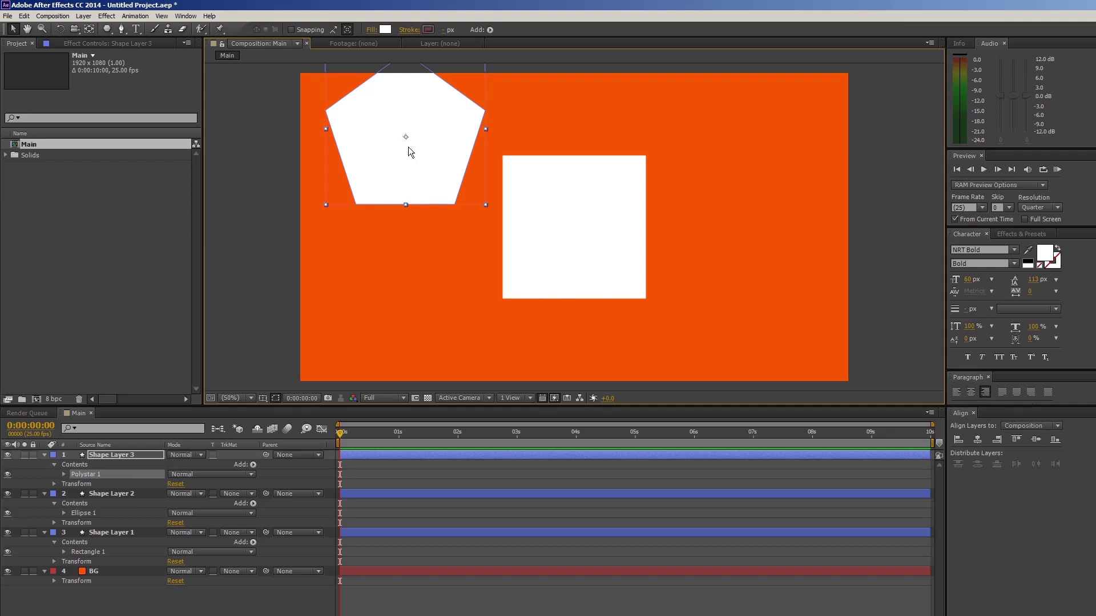
pyautogui.moveTo(408, 152); pyautogui.dragTo(433, 215)
pyautogui.hotkey('ctrl', 'Home')
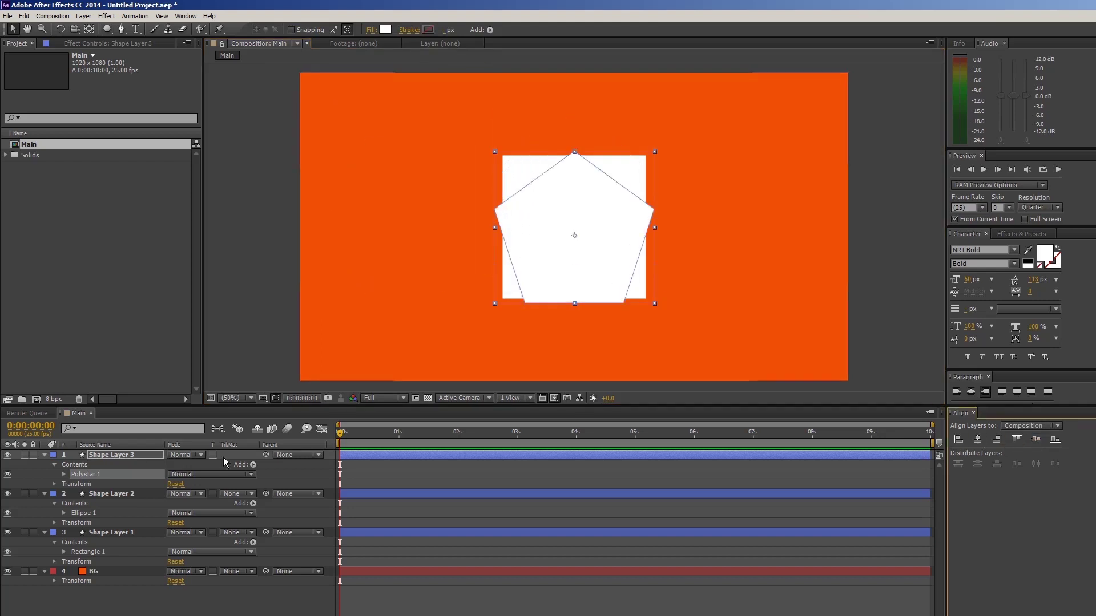
# - Reduce the Polystar Path's Points from 5 to 3 to make a triangle
pyautogui.click(64, 475)
pyautogui.click(74, 484)
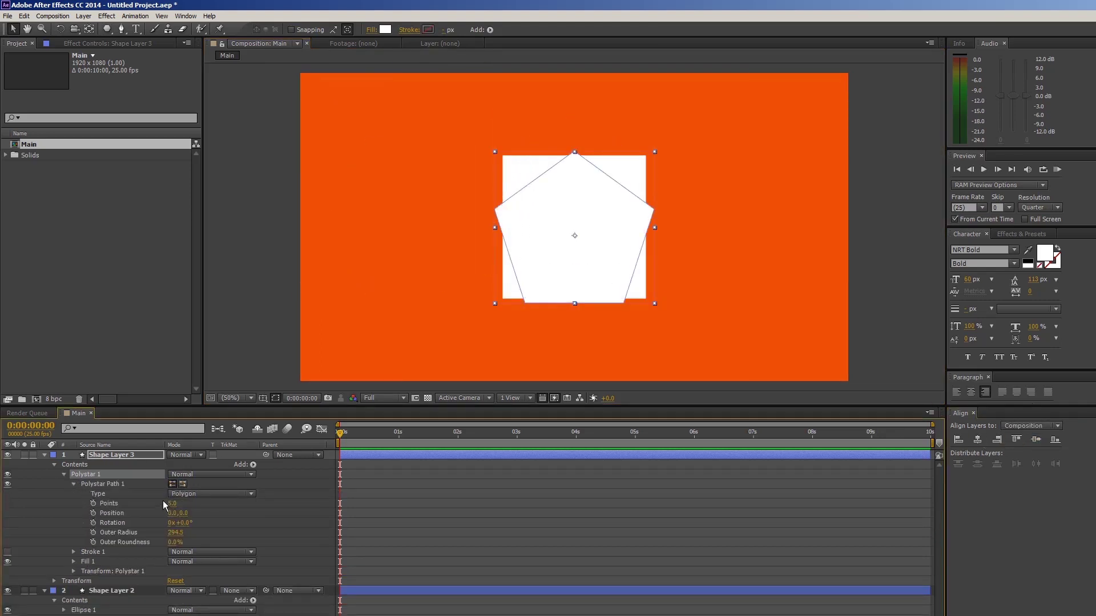
pyautogui.moveTo(164, 505); pyautogui.dragTo(114, 505)
pyautogui.click(74, 484)
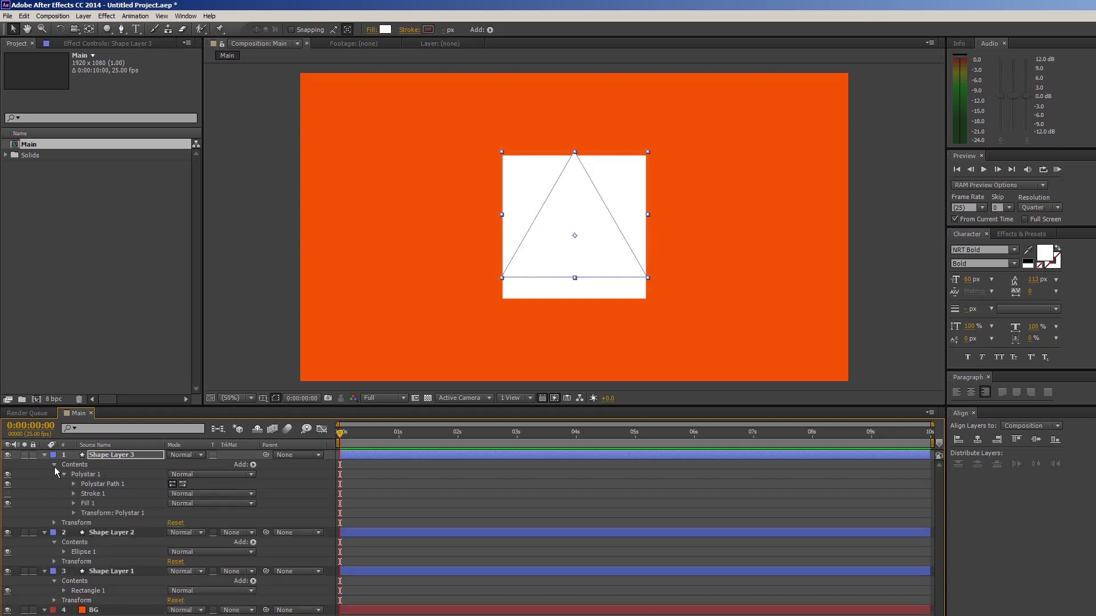
pyautogui.click(54, 465)
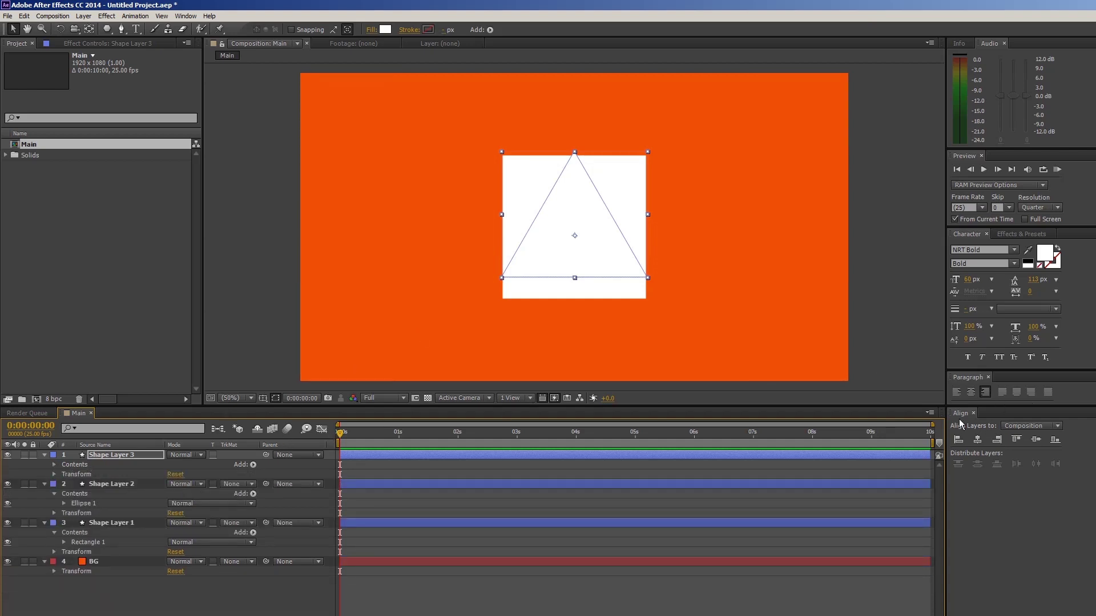
# - Align the triangle to the composition centre and snap its anchor point to its centre
pyautogui.click(1036, 440)
pyautogui.click(138, 457)
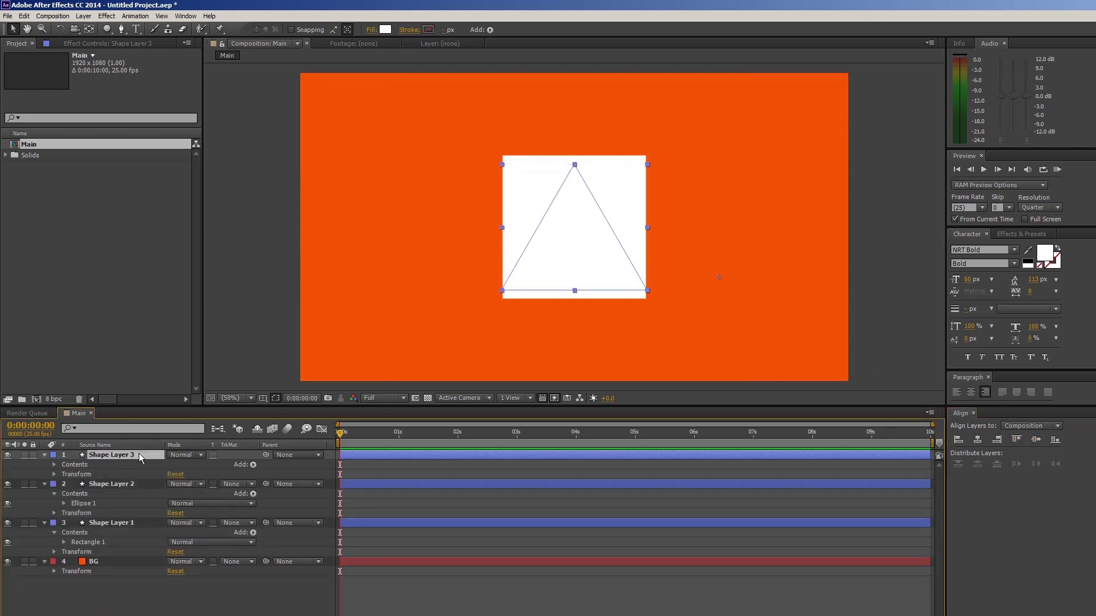
pyautogui.hotkey('ctrl', 'alt', 'Home')
# - Convert the triangle's Polystar Path and the circle's Ellipse Path to Bezier paths
pyautogui.click(186, 599)
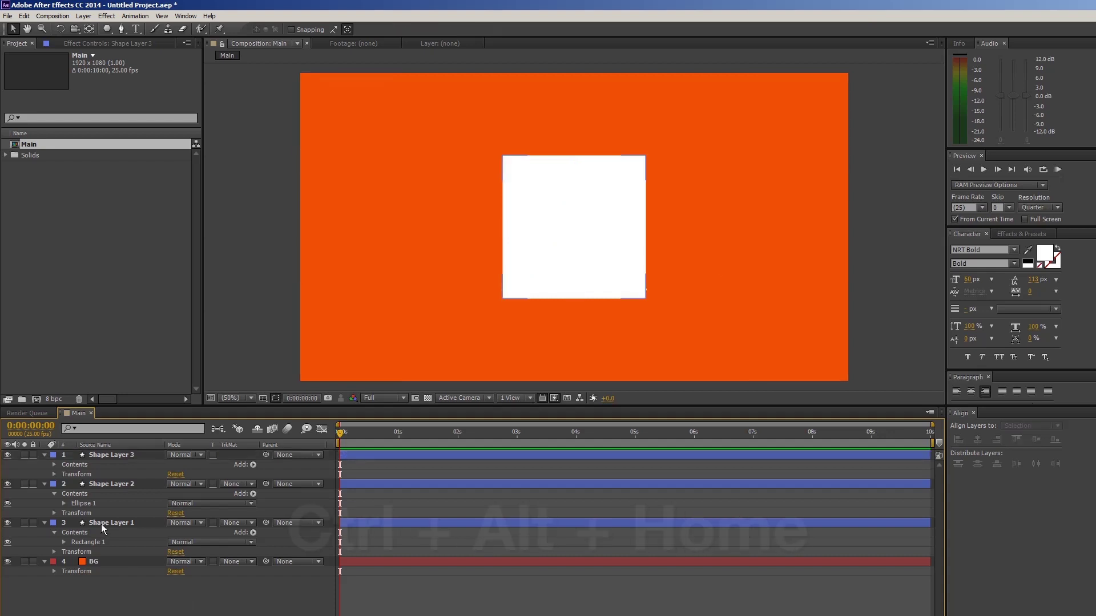
pyautogui.click(54, 465)
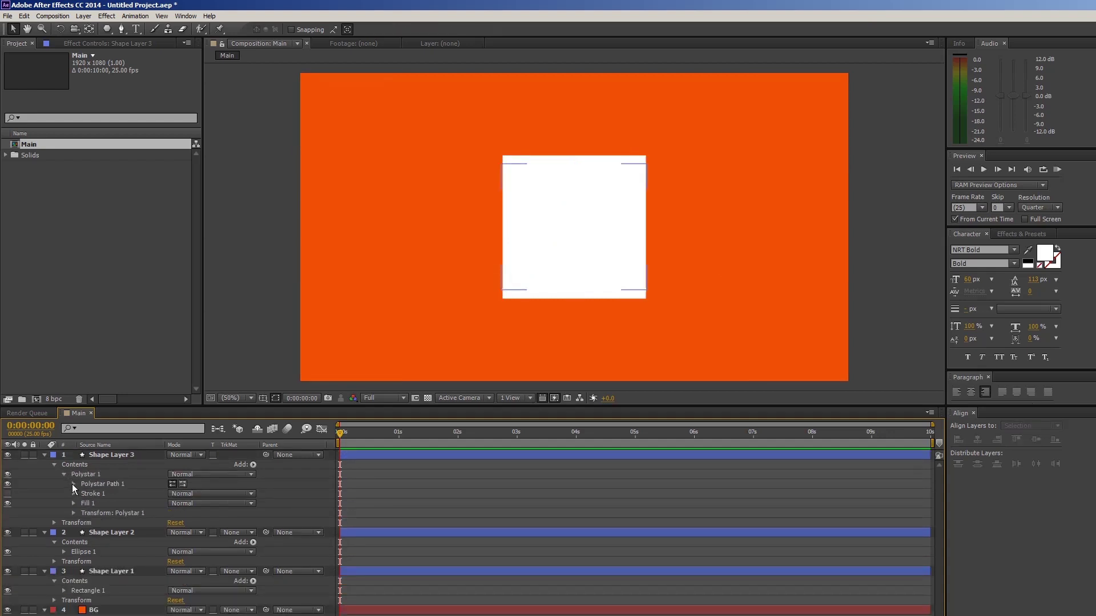
pyautogui.rightClick(98, 484)
pyautogui.click(118, 490)
pyautogui.click(64, 552)
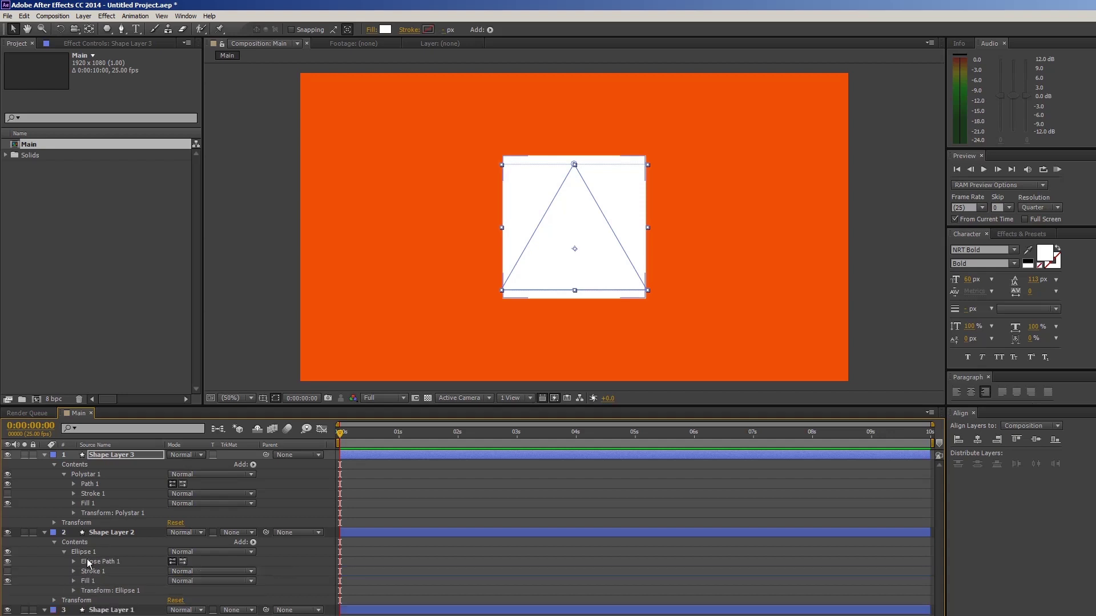
pyautogui.rightClick(91, 562)
pyautogui.click(126, 568)
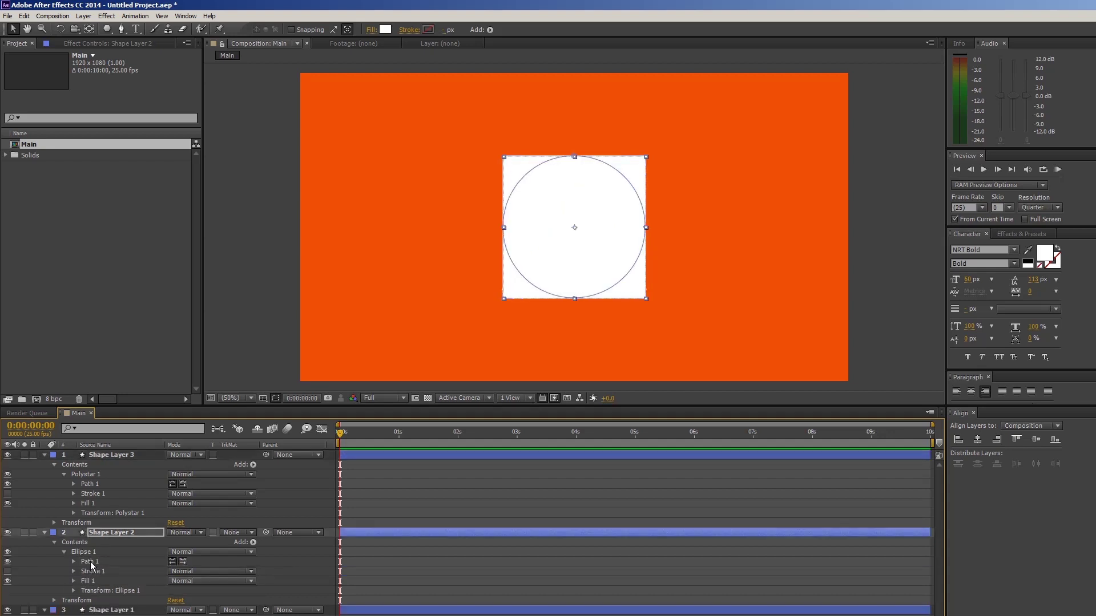
pyautogui.click(45, 455)
pyautogui.click(45, 465)
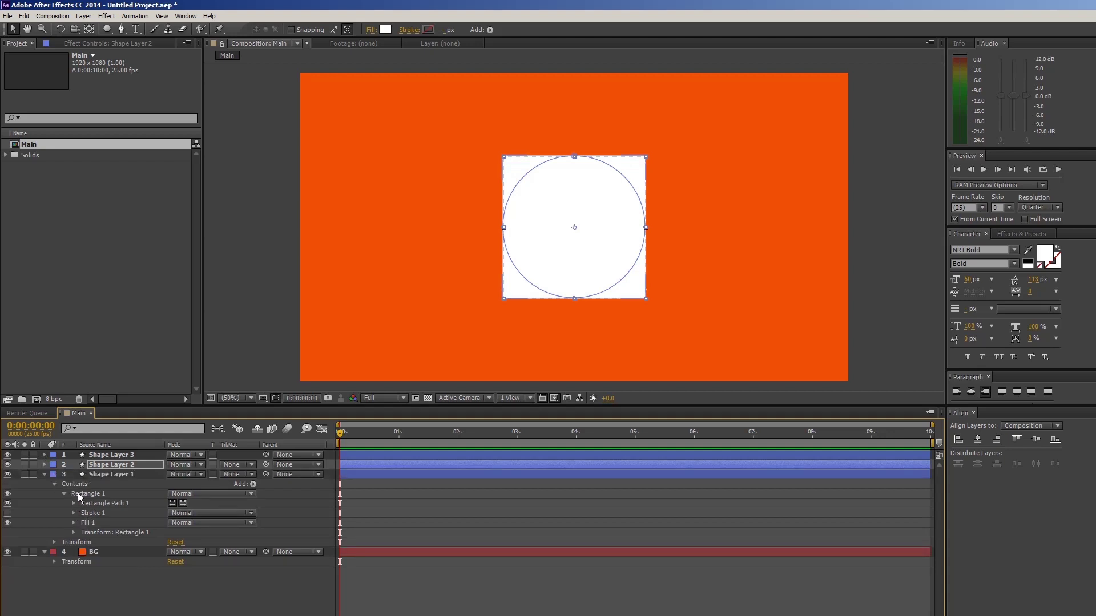
pyautogui.click(89, 506)
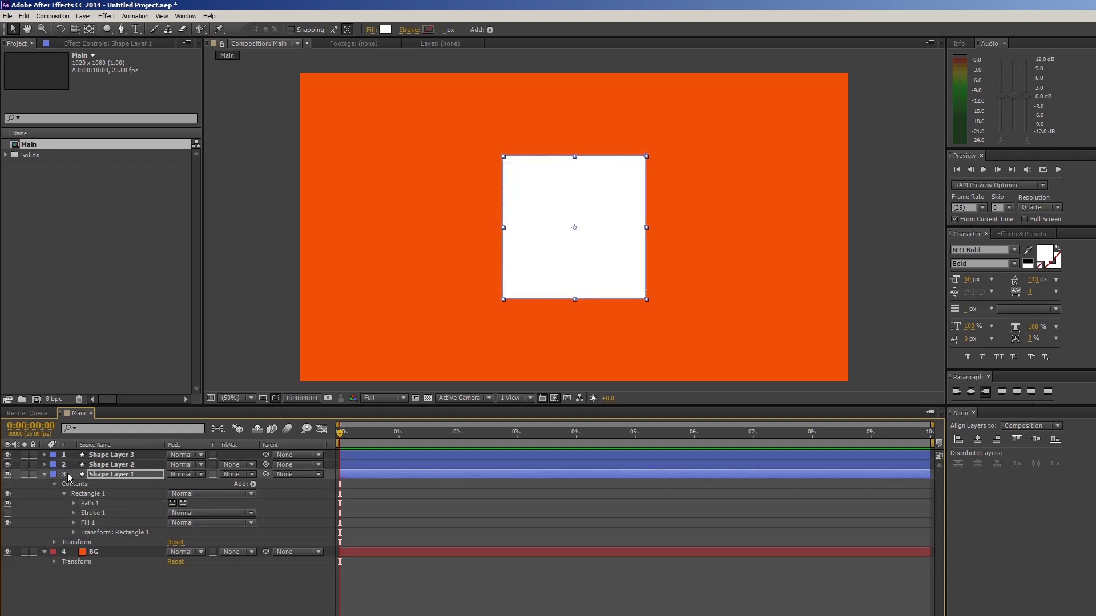
# - Set Path keyframes at 0 s on the triangle, circle and square layers
pyautogui.click(45, 455)
pyautogui.click(44, 532)
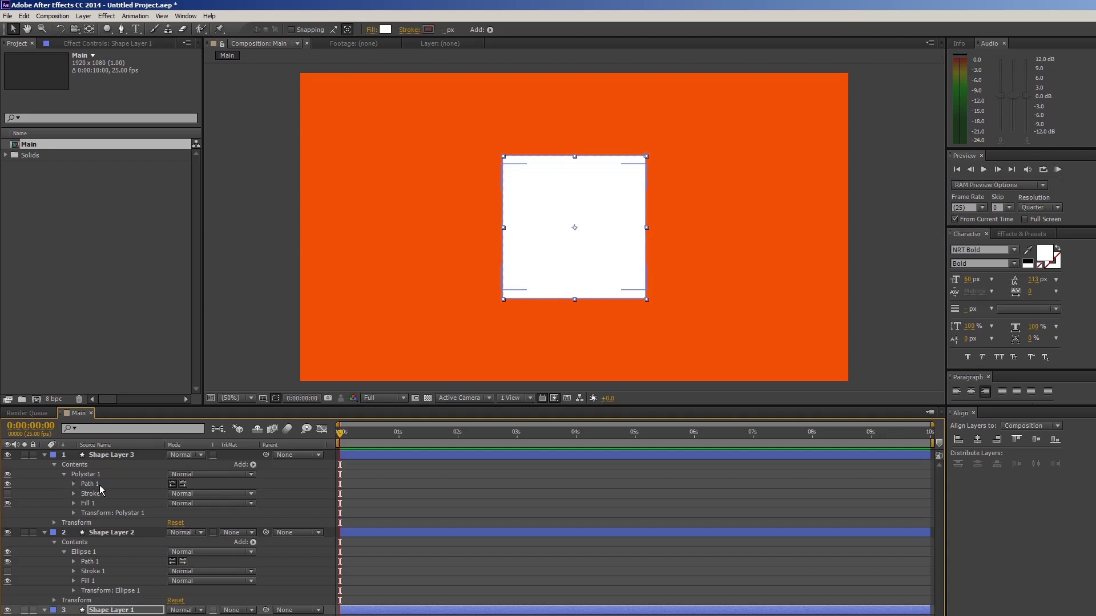
pyautogui.click(74, 484)
pyautogui.click(93, 493)
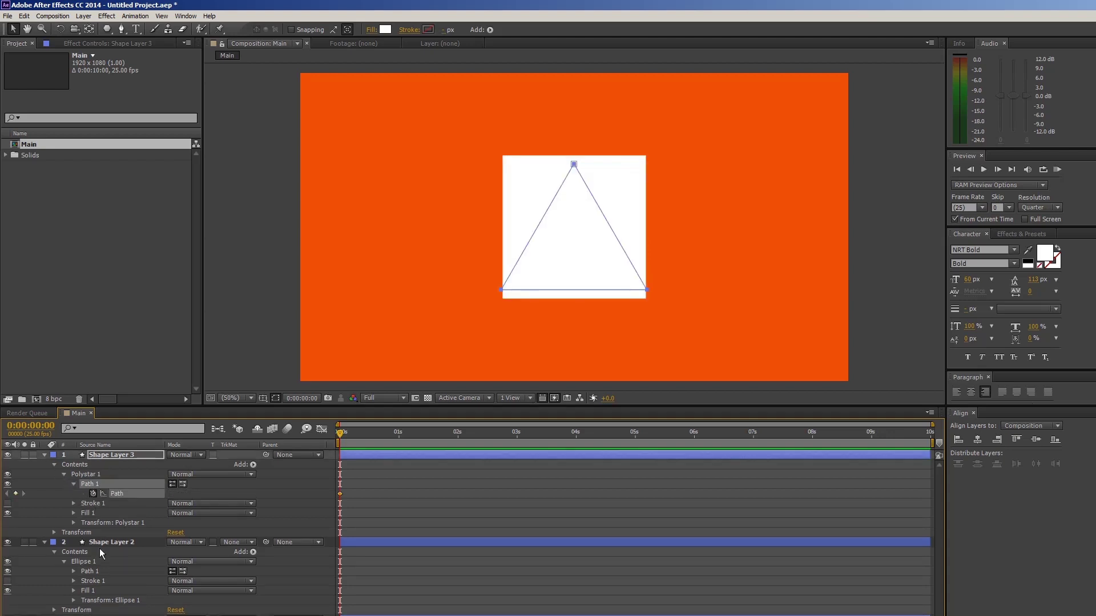
pyautogui.click(91, 580)
pyautogui.click(44, 455)
pyautogui.click(44, 465)
pyautogui.click(64, 492)
pyautogui.click(62, 494)
pyautogui.click(75, 504)
pyautogui.click(93, 513)
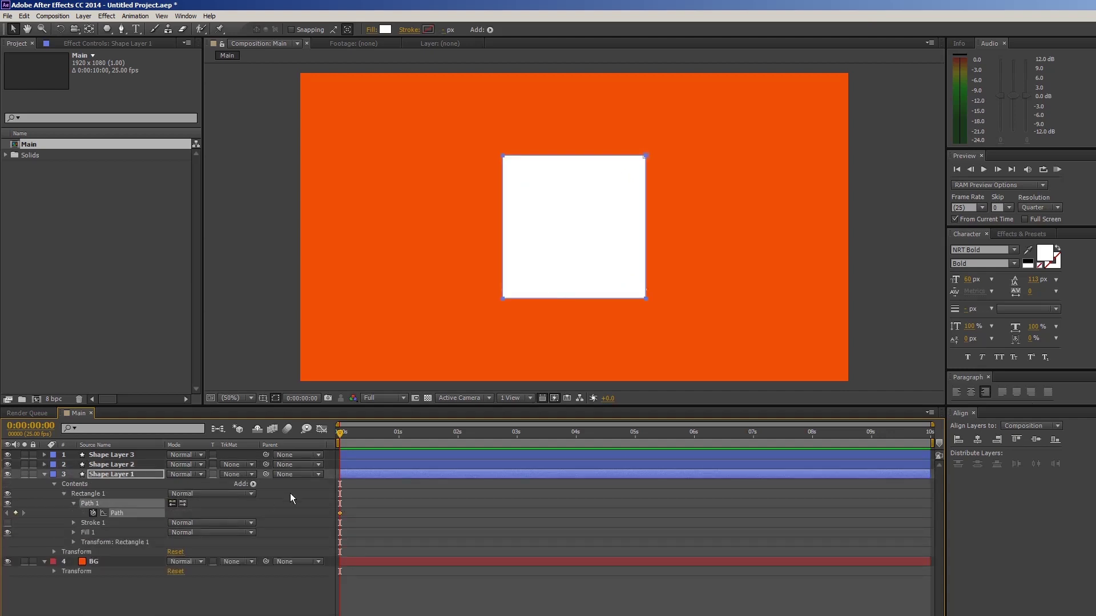
# - Paste the circle's Path keyframe into the square's Path to add the circle shape
pyautogui.moveTo(340, 437); pyautogui.dragTo(463, 448)
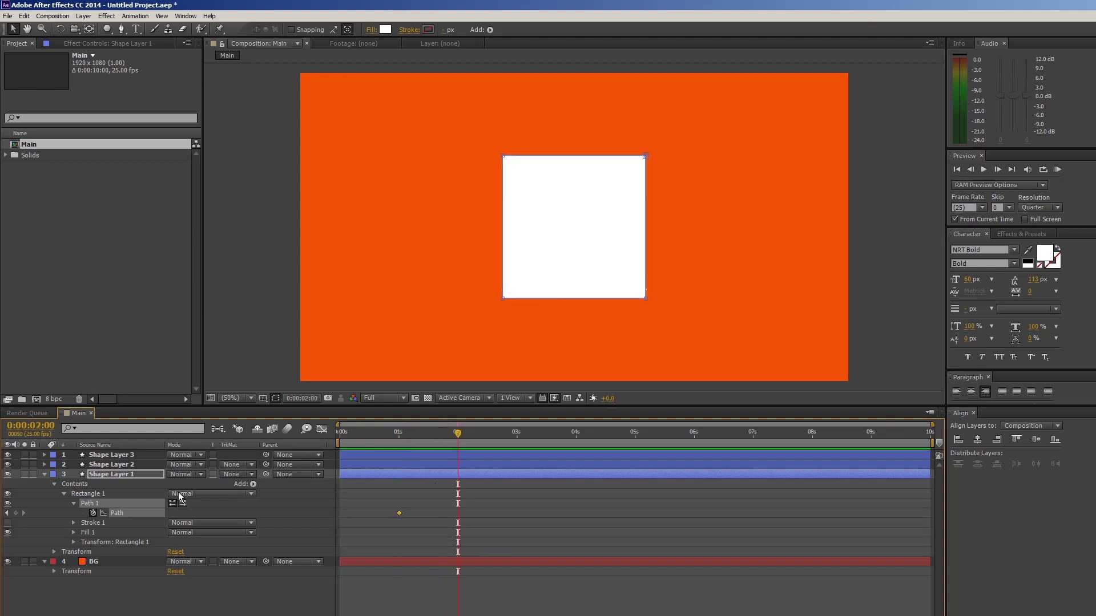
pyautogui.click(44, 464)
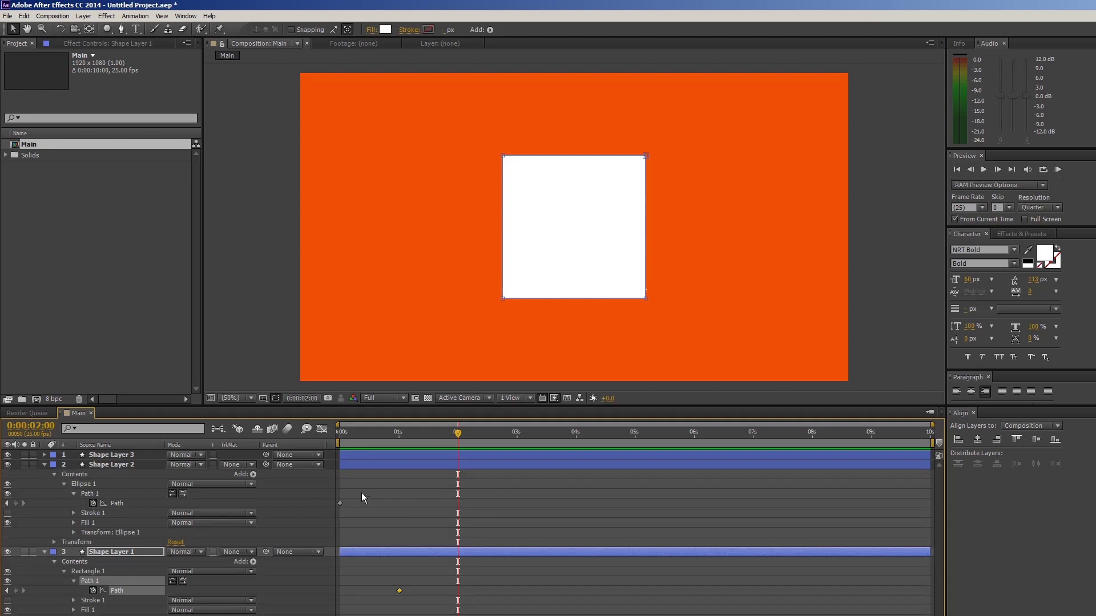
pyautogui.click(340, 504)
pyautogui.hotkey('ctrl', 'c')
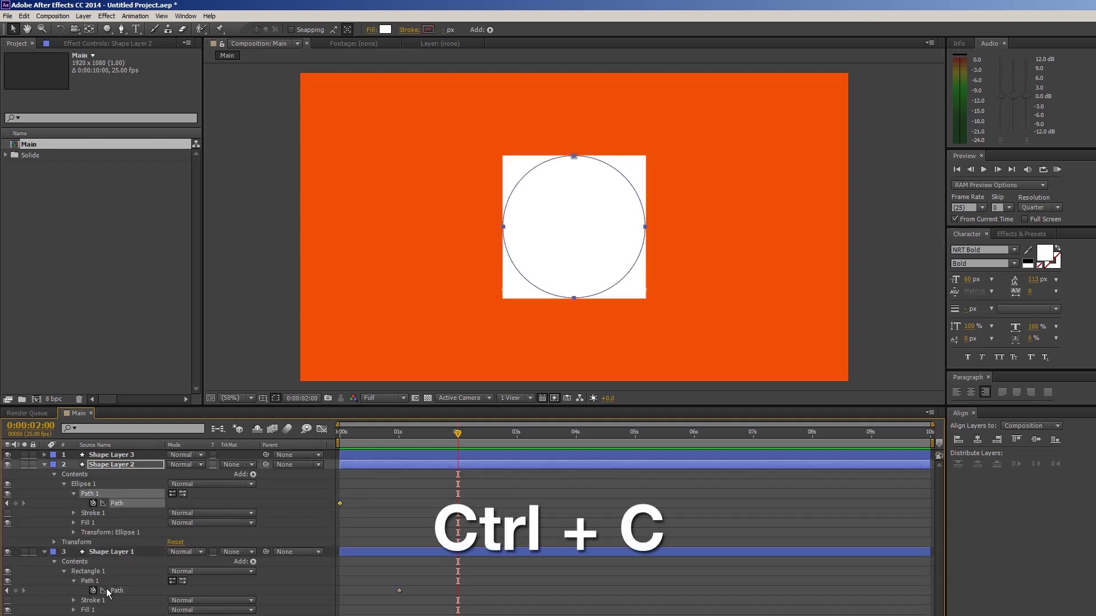
pyautogui.click(109, 591)
pyautogui.hotkey('ctrl', 'v')
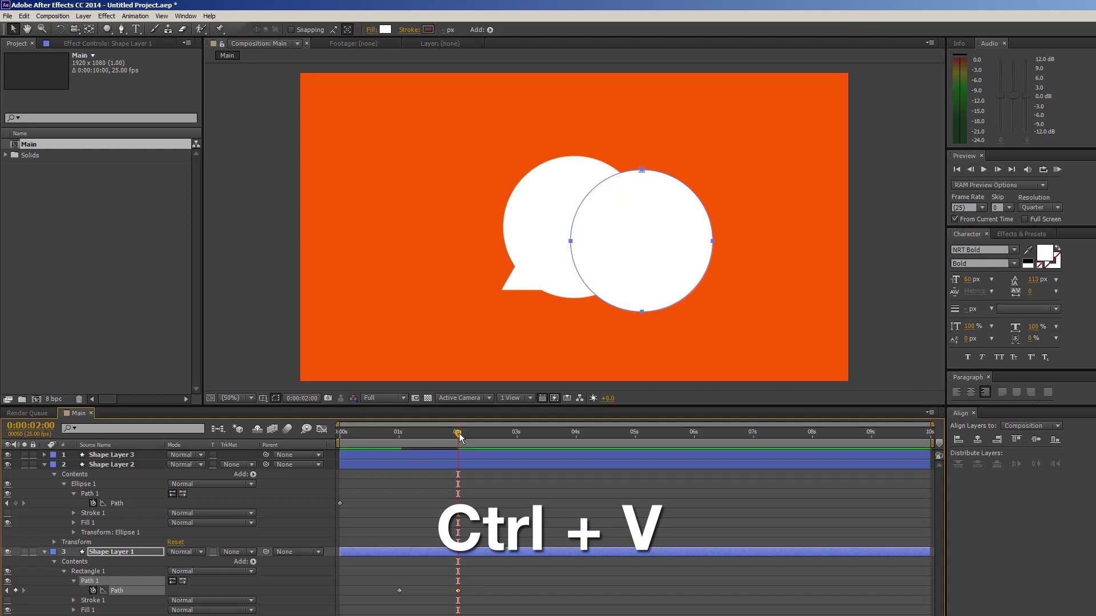
pyautogui.moveTo(460, 438); pyautogui.dragTo(473, 453)
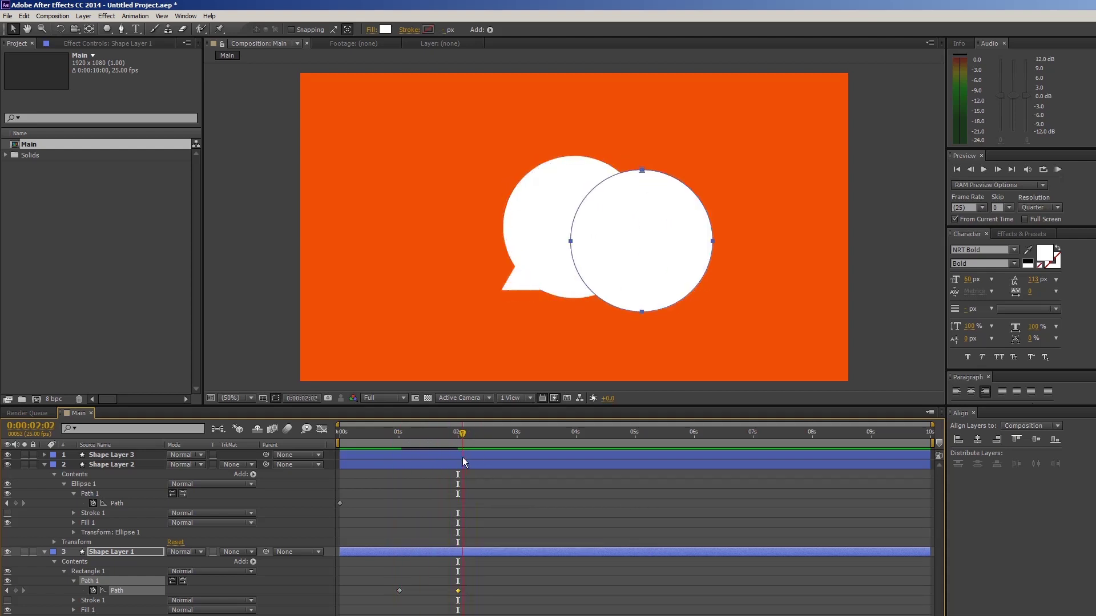
# - Place a square-shape Path keyframe at 1 s so the square holds until then
pyautogui.click(399, 590)
pyautogui.hotkey('ctrl', 'c')
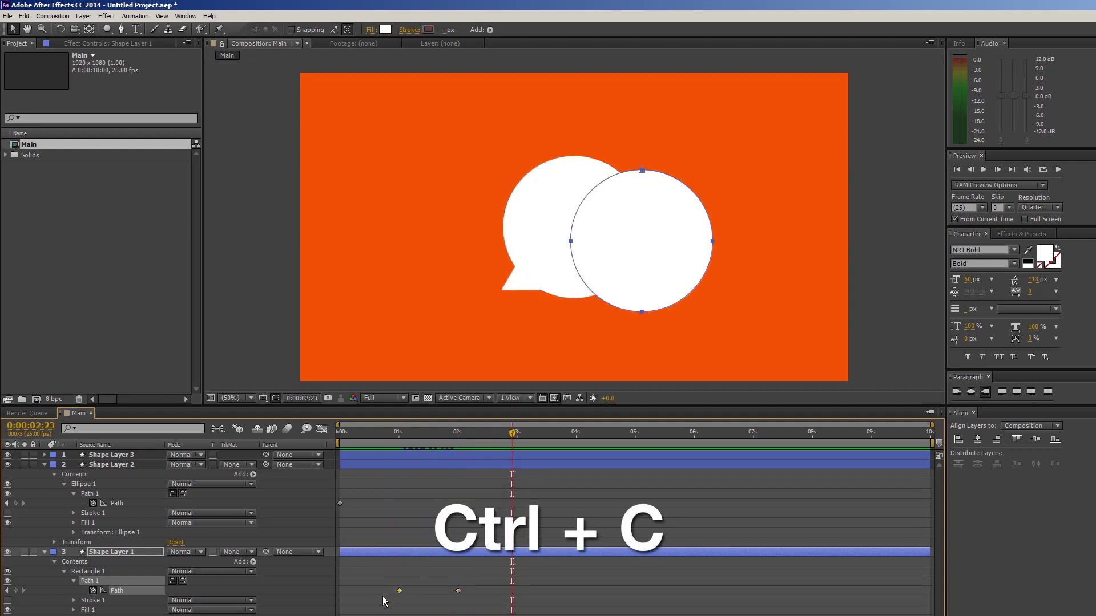
pyautogui.hotkey('ctrl', 'v')
pyautogui.press('Delete')
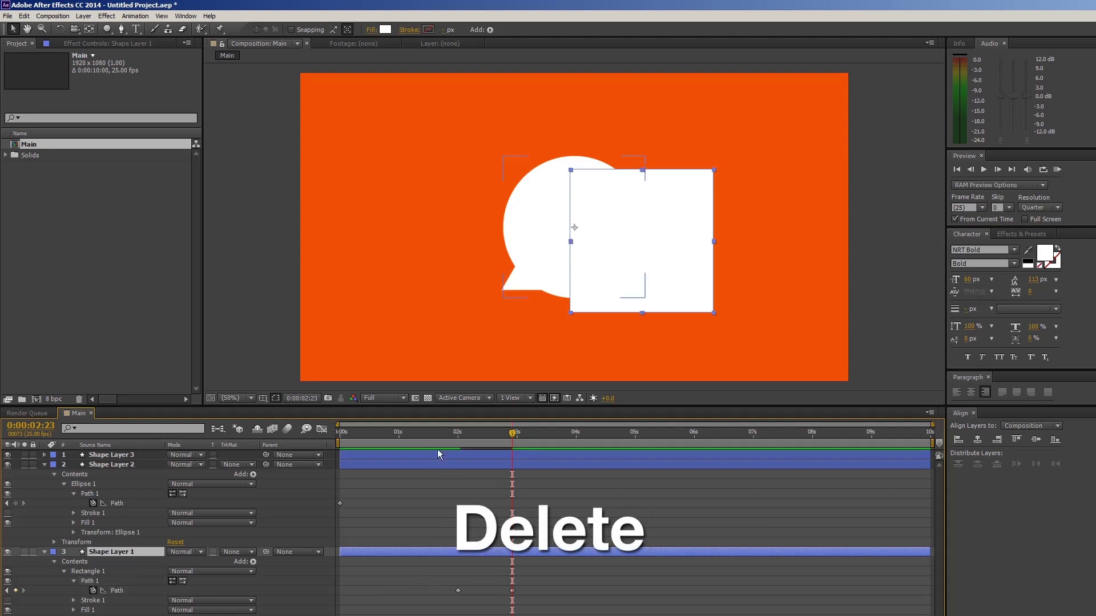
pyautogui.click(398, 437)
pyautogui.moveTo(512, 591); pyautogui.dragTo(399, 591)
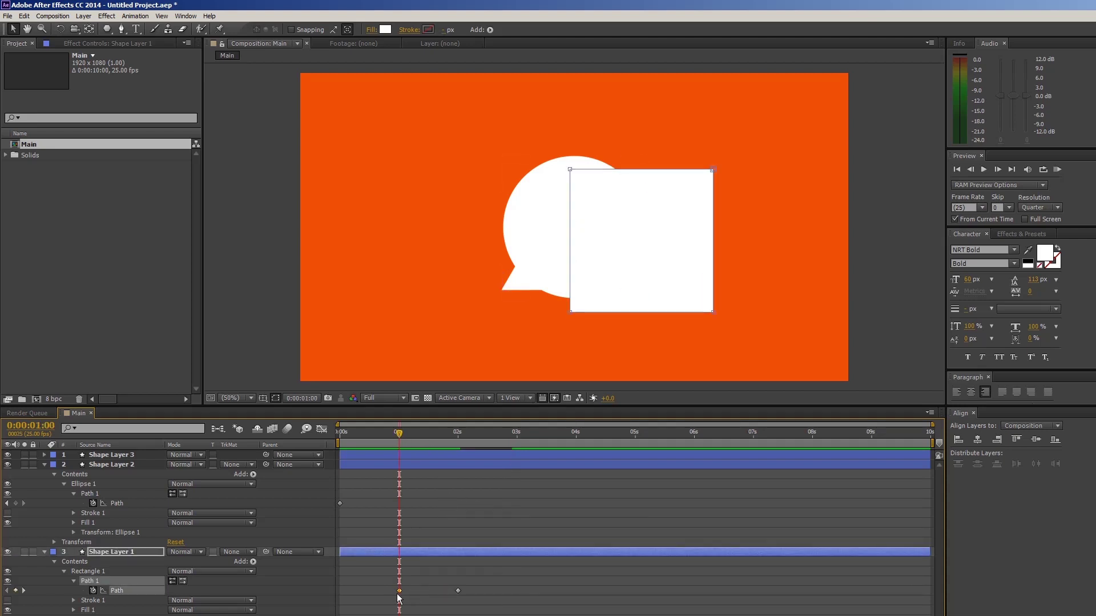
pyautogui.moveTo(398, 437)
pyautogui.mouseDown()
pyautogui.moveTo(454, 437)
pyautogui.moveTo(495, 481)
pyautogui.moveTo(517, 479)
pyautogui.mouseUp()
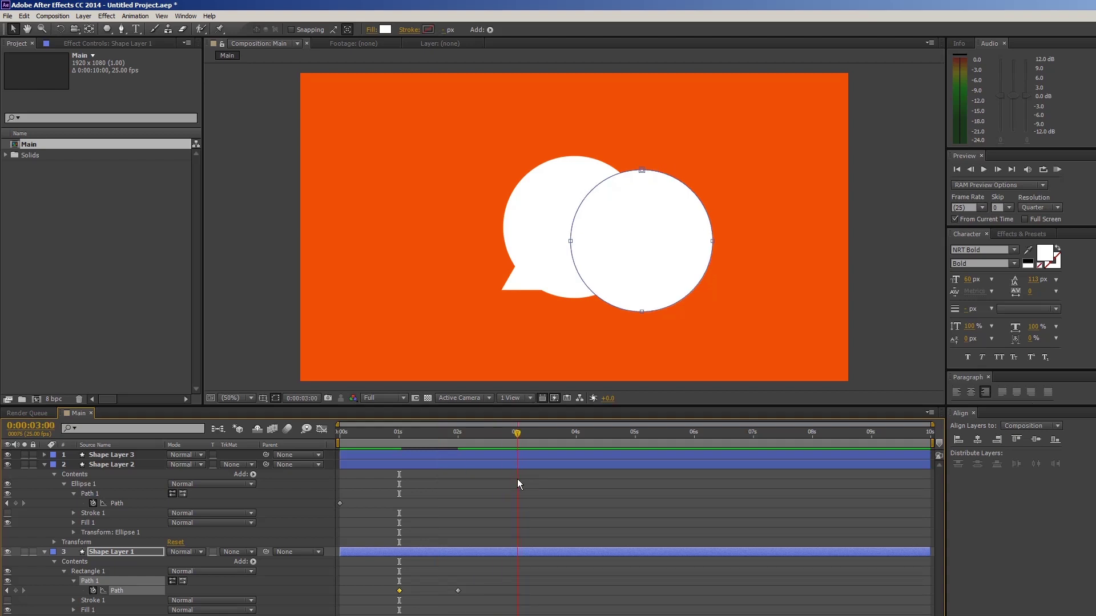
pyautogui.click(43, 454)
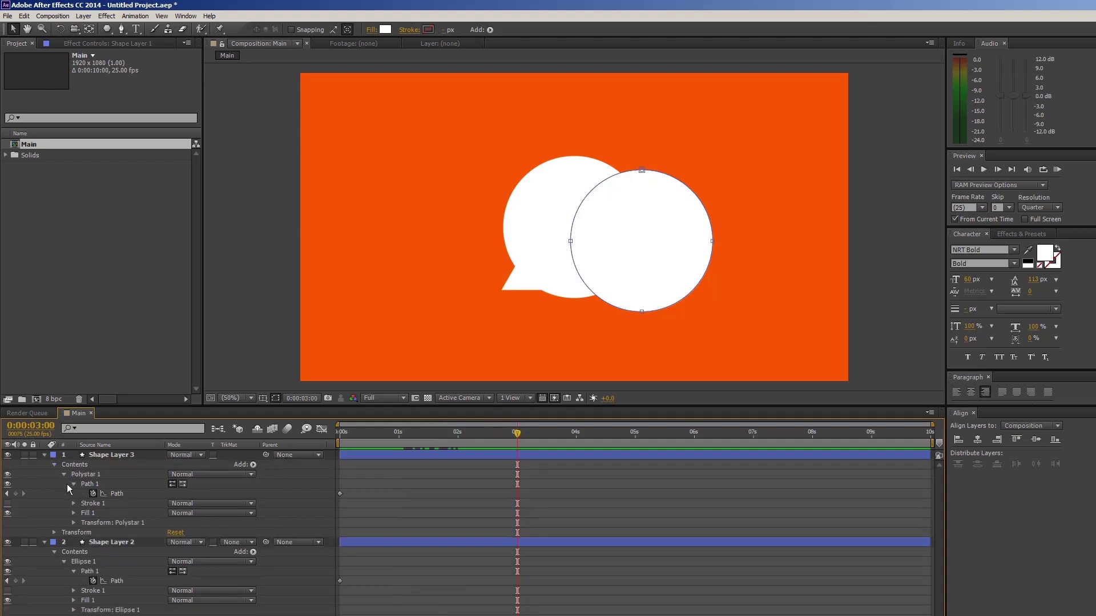
# - Copy the triangle's Path and paste it into Shape Layer 1's Path at 3 s
pyautogui.click(105, 495)
pyautogui.hotkey('ctrl', 'c')
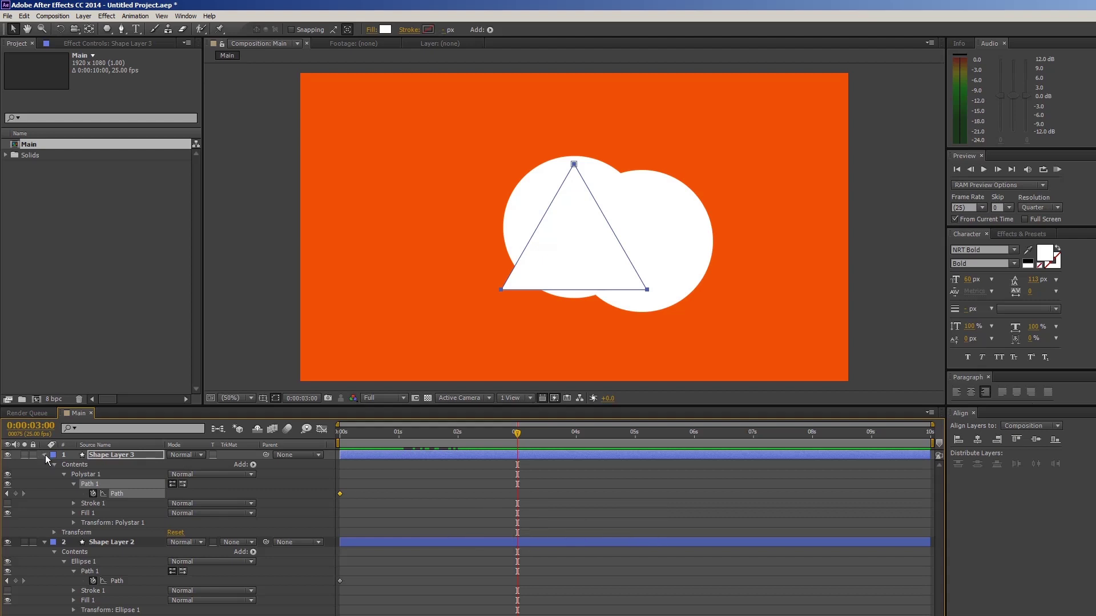
pyautogui.click(44, 455)
pyautogui.click(43, 465)
pyautogui.click(492, 476)
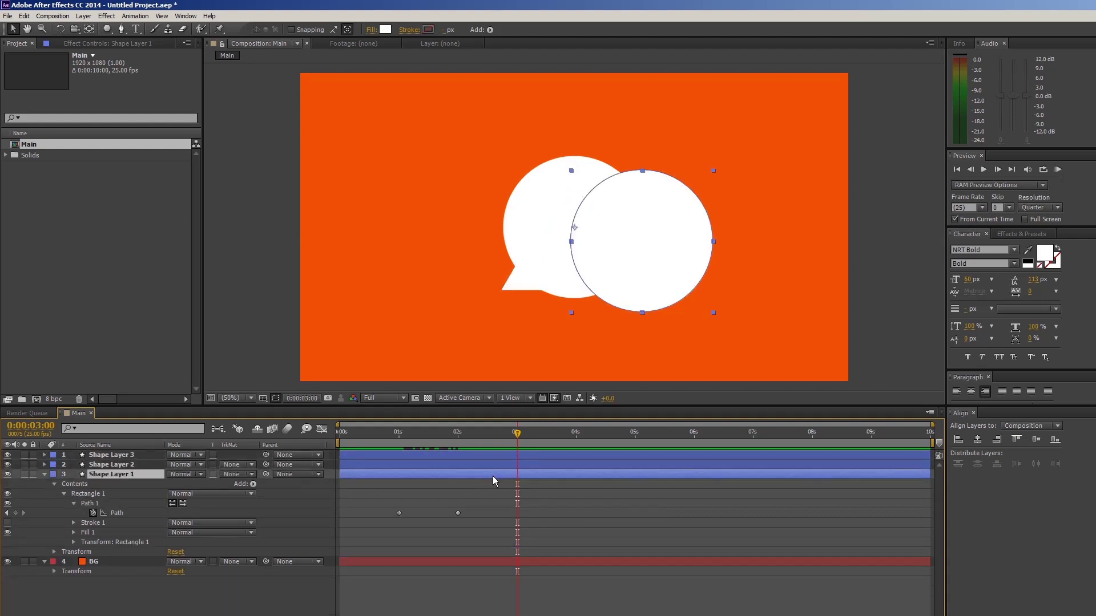
pyautogui.click(116, 513)
pyautogui.hotkey('ctrl', 'v')
# - Hide the triangle and circle layers and align the morphing shape to the composition centre
pyautogui.moveTo(8, 455); pyautogui.dragTo(8, 465)
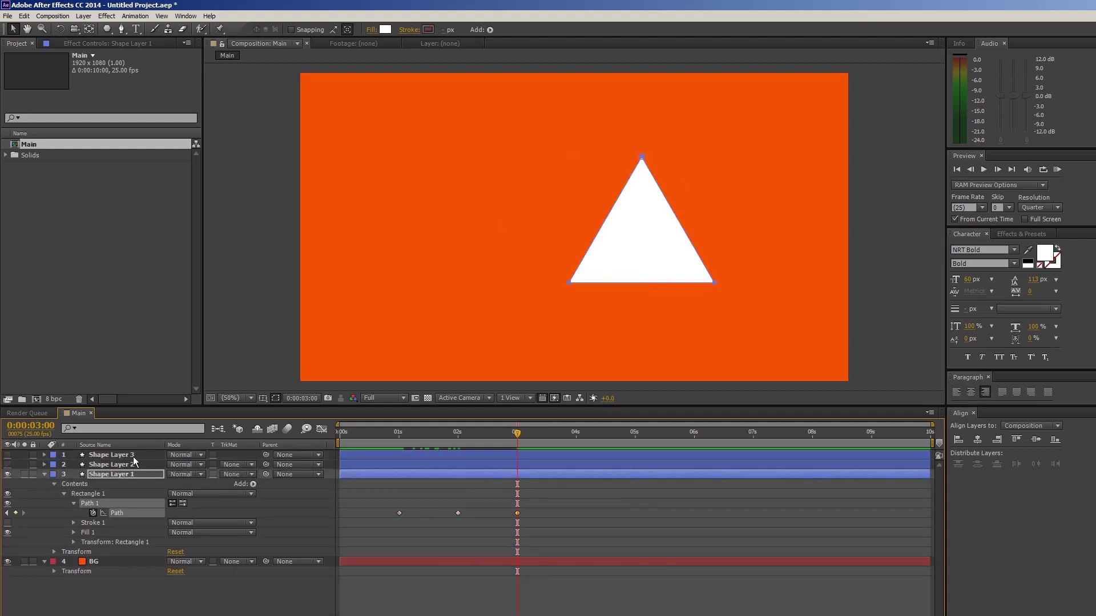
pyautogui.moveTo(469, 432); pyautogui.dragTo(542, 447)
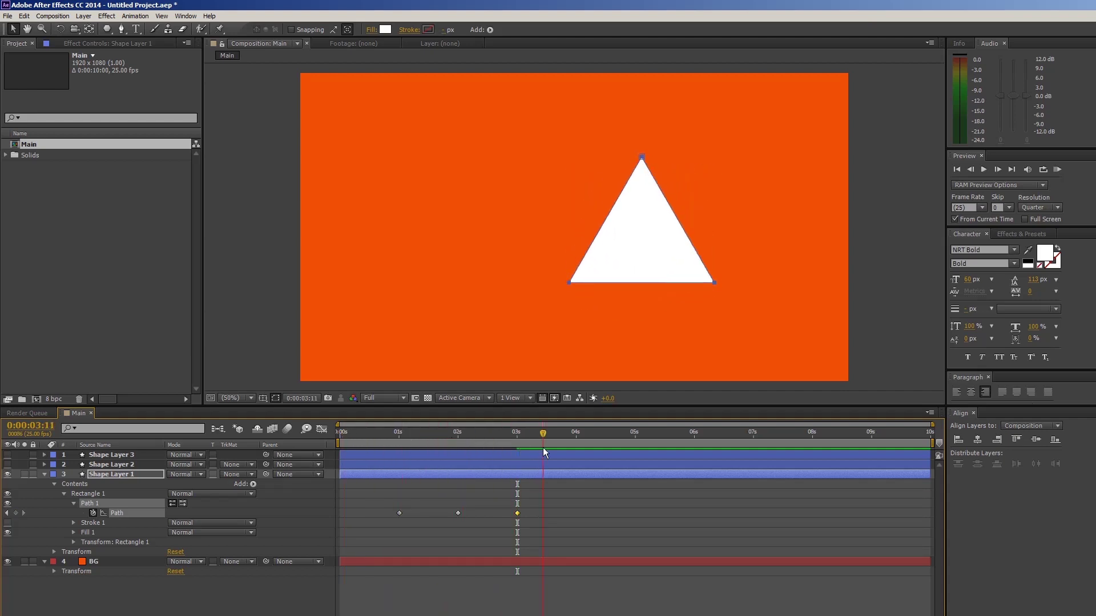
pyautogui.click(978, 437)
pyautogui.click(1034, 438)
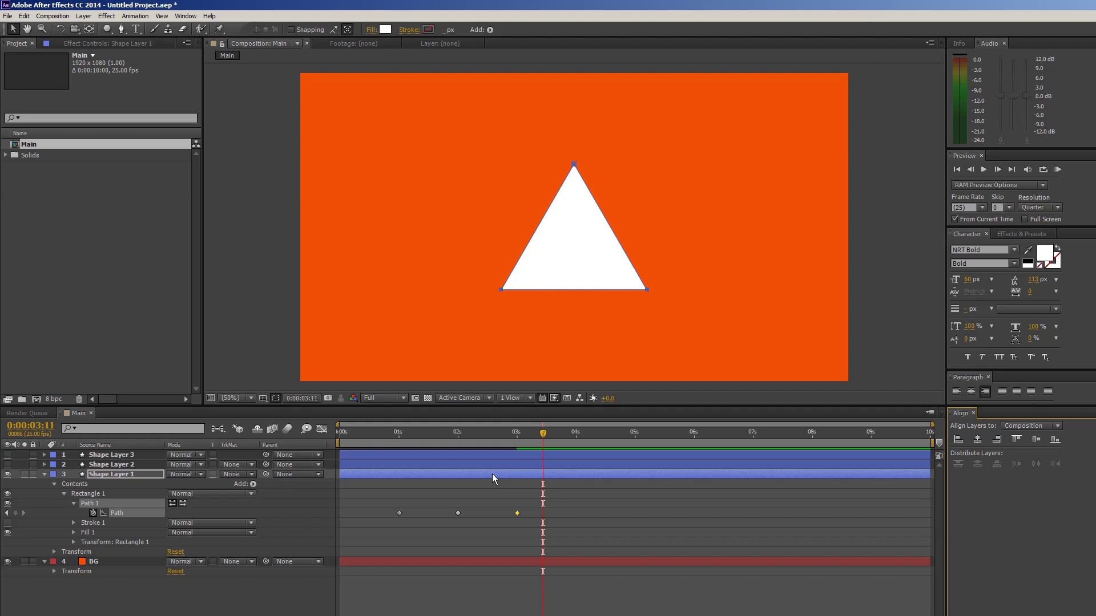
pyautogui.click(519, 476)
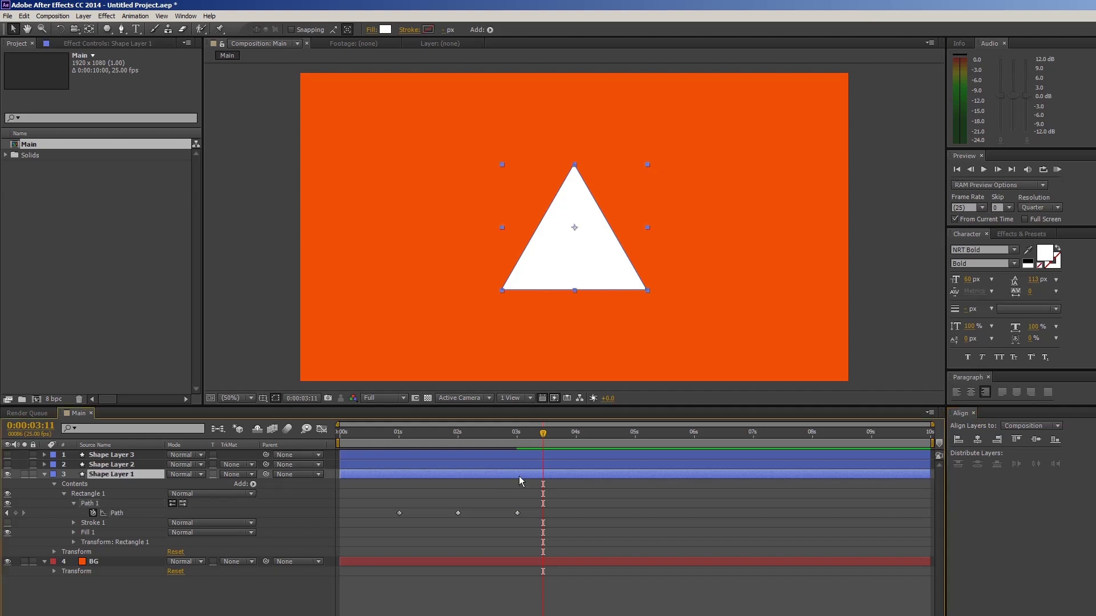
# - Duplicate the circle and triangle Path keyframes to 0:00:02:10 and 0:00:03:10 as holds
pyautogui.moveTo(543, 432)
pyautogui.mouseDown()
pyautogui.moveTo(340, 432)
pyautogui.moveTo(459, 450)
pyautogui.mouseUp()
pyautogui.hotkey('shift', 'pagedown')
pyautogui.click(458, 513)
pyautogui.hotkey('ctrl', 'c')
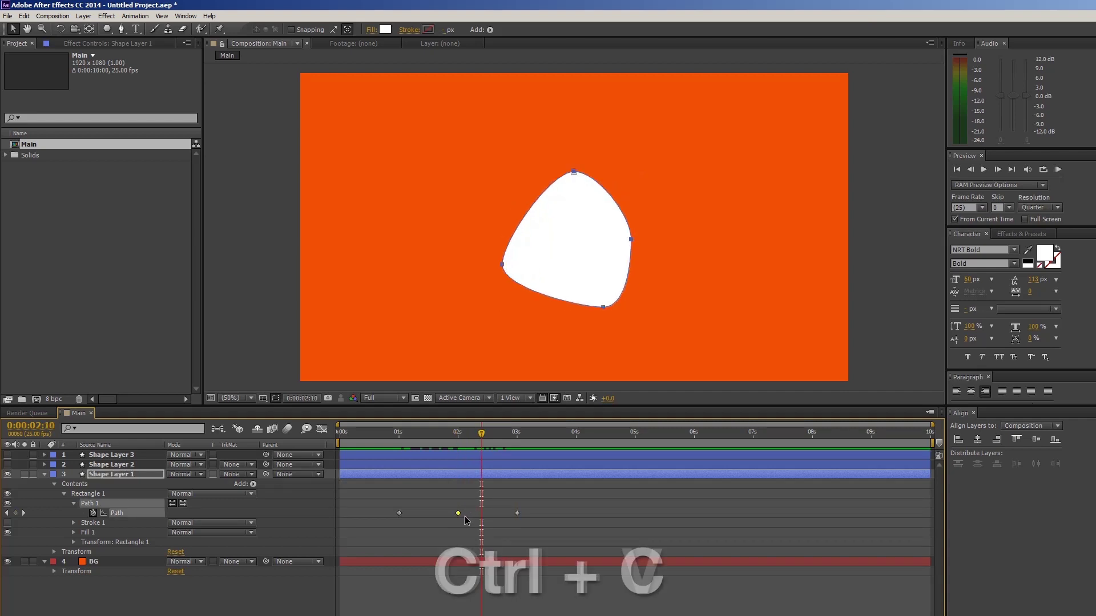
pyautogui.hotkey('ctrl', 'v')
pyautogui.moveTo(487, 431); pyautogui.dragTo(517, 431)
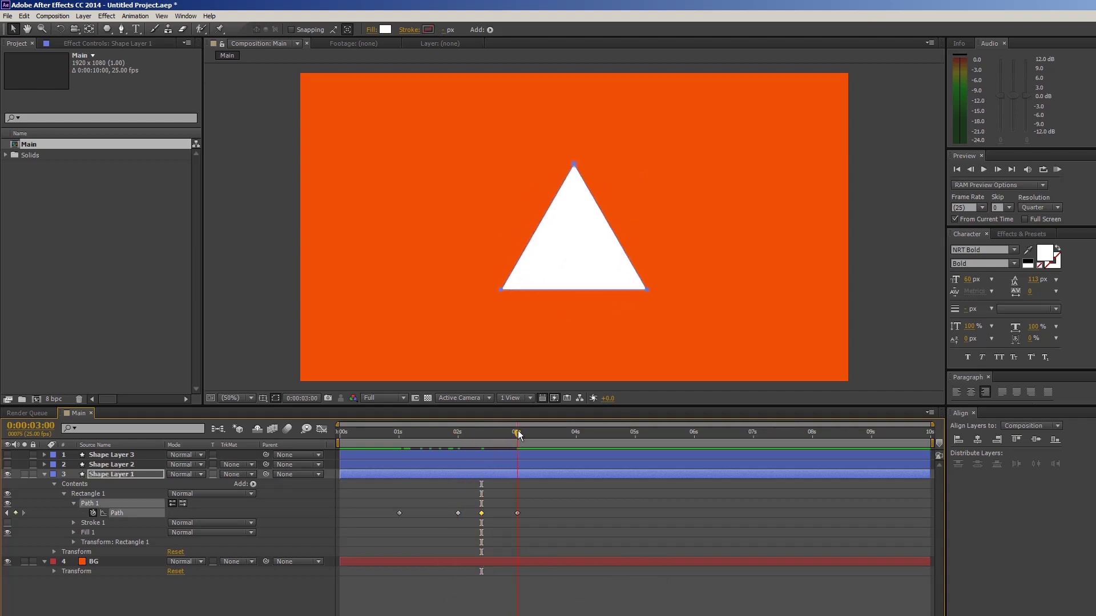
pyautogui.hotkey('shift', 'pagedown')
pyautogui.click(518, 513)
pyautogui.hotkey('ctrl', 'c')
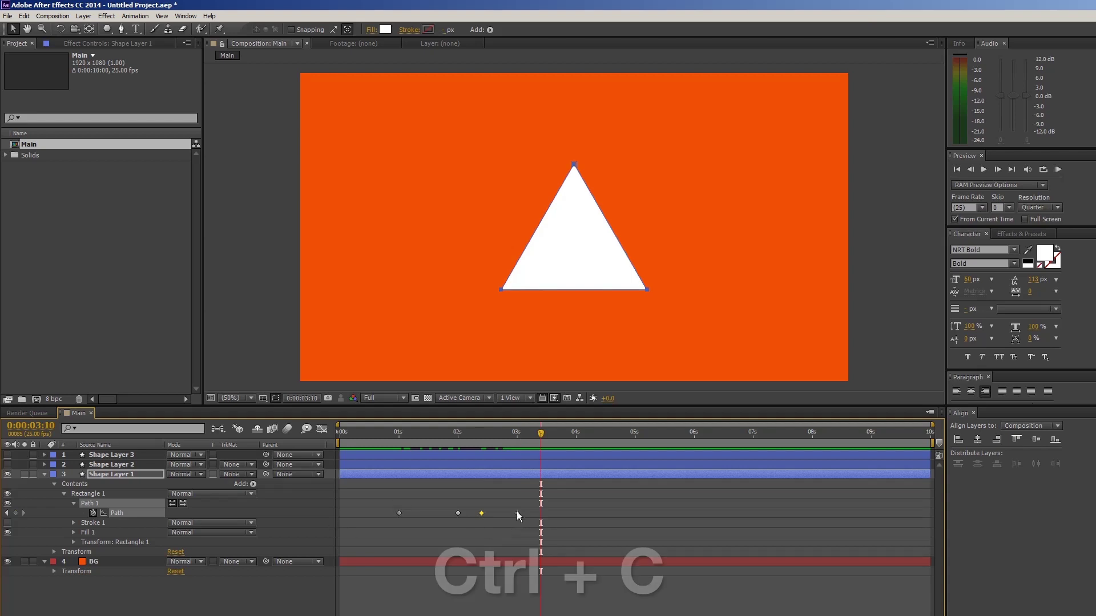
pyautogui.hotkey('ctrl', 'v')
# - Drag the four later Path keyframes slightly earlier and preview the morph
pyautogui.moveTo(545, 436)
pyautogui.mouseDown()
pyautogui.moveTo(398, 444)
pyautogui.moveTo(435, 439)
pyautogui.mouseUp()
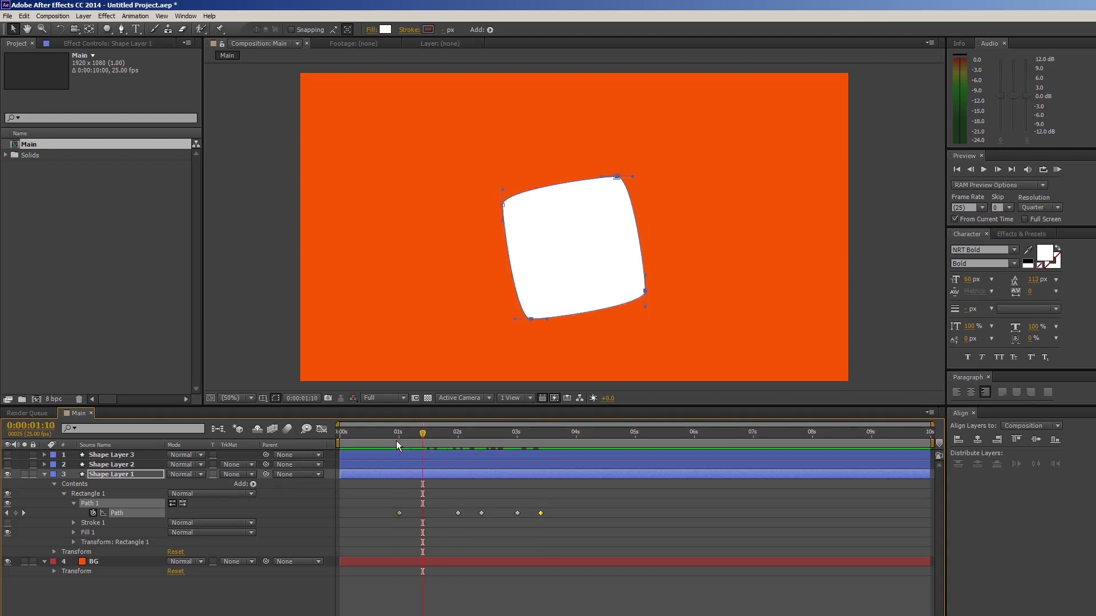
pyautogui.moveTo(567, 490)
pyautogui.mouseDown()
pyautogui.moveTo(447, 534)
pyautogui.moveTo(435, 513)
pyautogui.mouseUp()
pyautogui.moveTo(408, 440); pyautogui.dragTo(327, 447)
pyautogui.press('space')
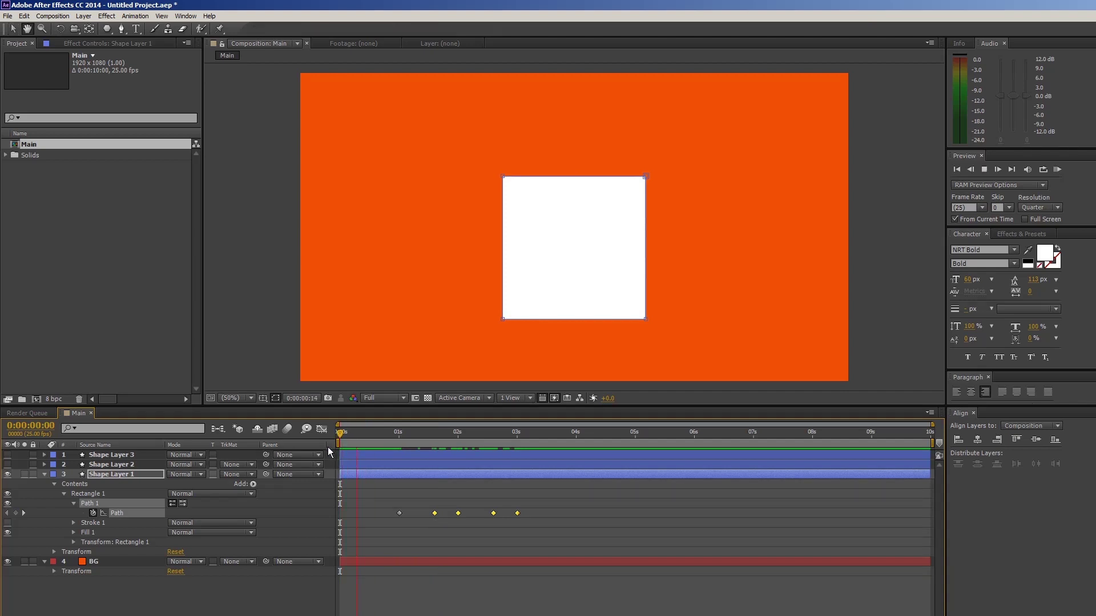
# - Reveal Shape Layer 1's Rotation and set a 0° Rotation keyframe at 1 s
pyautogui.press('space')
pyautogui.click(365, 438)
pyautogui.moveTo(363, 445); pyautogui.dragTo(406, 445)
pyautogui.click(380, 471)
pyautogui.press('u')
pyautogui.hotkey('shift', 'r')
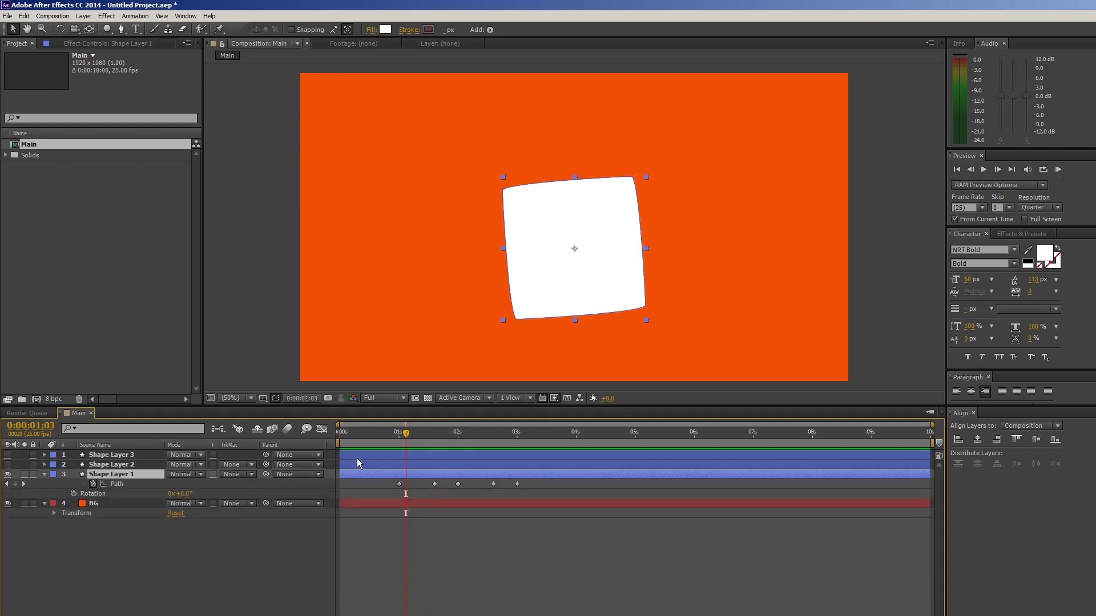
pyautogui.press('j')
pyautogui.click(74, 494)
# - Rotate the shape to -240° at the circle keyframe and hold that rotation at 2 s
pyautogui.press('k')
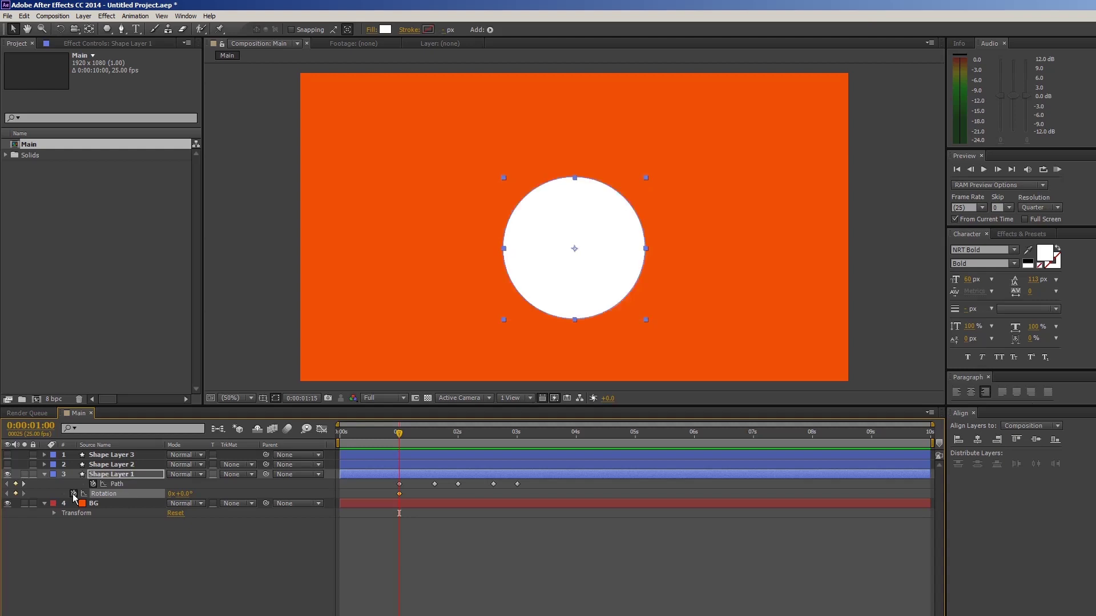
pyautogui.click(184, 494)
pyautogui.press('Return')
pyautogui.moveTo(435, 433); pyautogui.dragTo(457, 443)
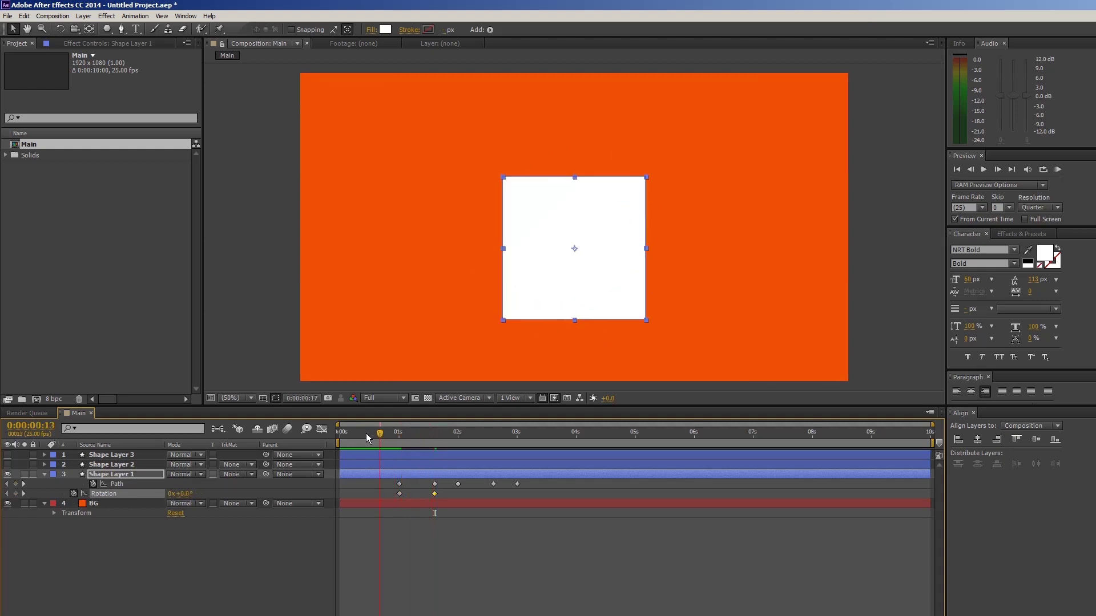
pyautogui.hotkey('ctrl', 'c')
pyautogui.hotkey('ctrl', 'v')
pyautogui.press('k')
# - Rotate the triangle back upright to 0° and preview the animation
pyautogui.moveTo(186, 494)
pyautogui.mouseDown()
pyautogui.moveTo(210, 525)
pyautogui.moveTo(299, 533)
pyautogui.mouseUp()
pyautogui.press('Home')
pyautogui.press('space')
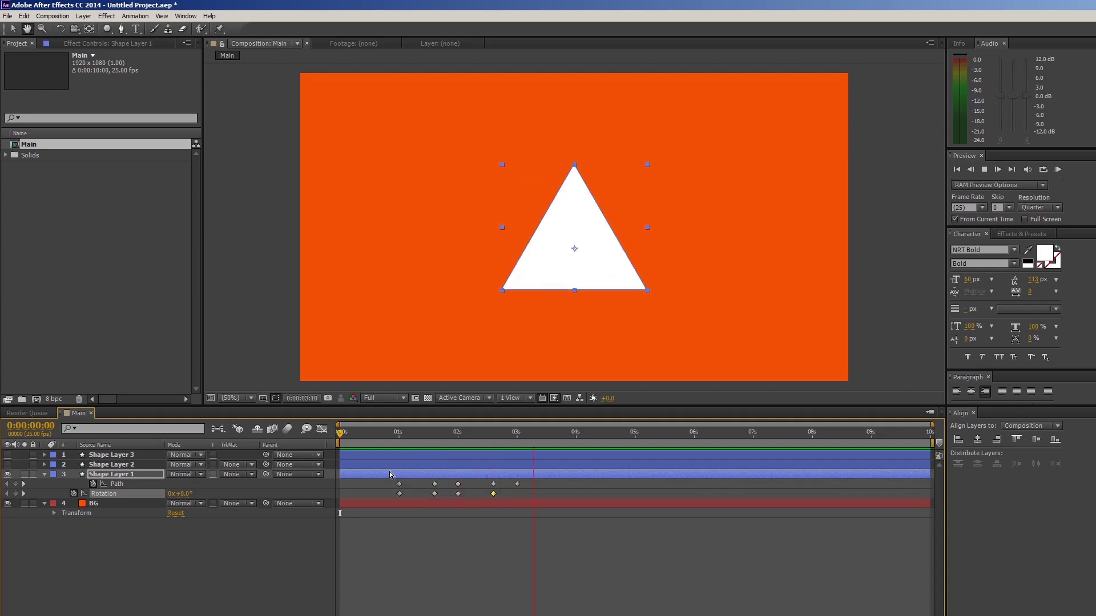
pyautogui.click(518, 439)
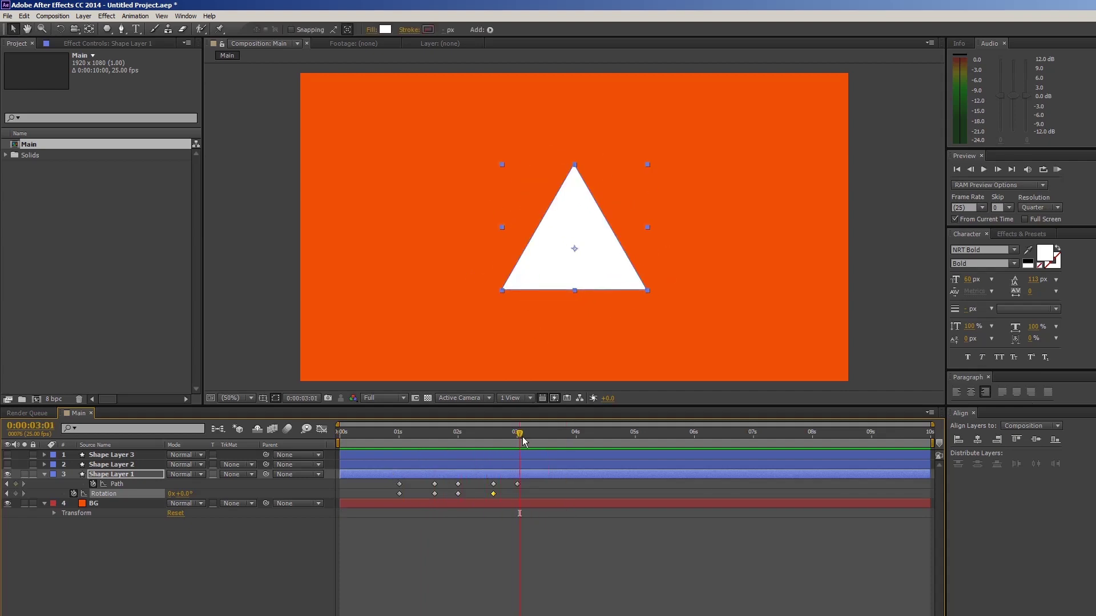
pyautogui.moveTo(519, 437); pyautogui.dragTo(577, 440)
pyautogui.press('Home')
# - Apply the Fill effect to the BG layer
pyautogui.click(105, 505)
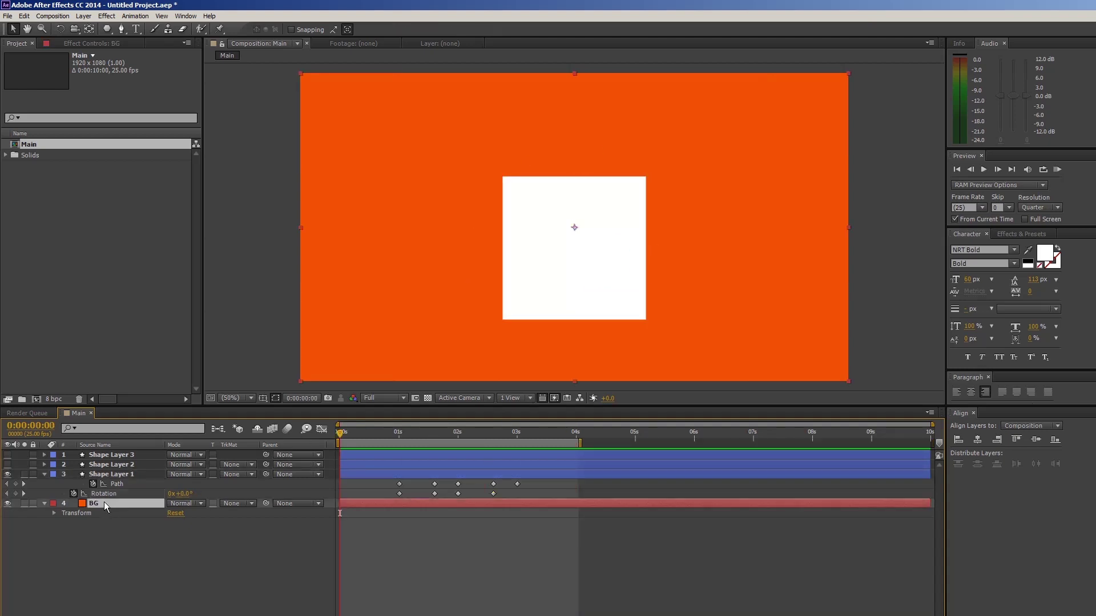
pyautogui.click(1021, 234)
pyautogui.click(981, 247)
pyautogui.write('fil')
pyautogui.doubleClick(982, 355)
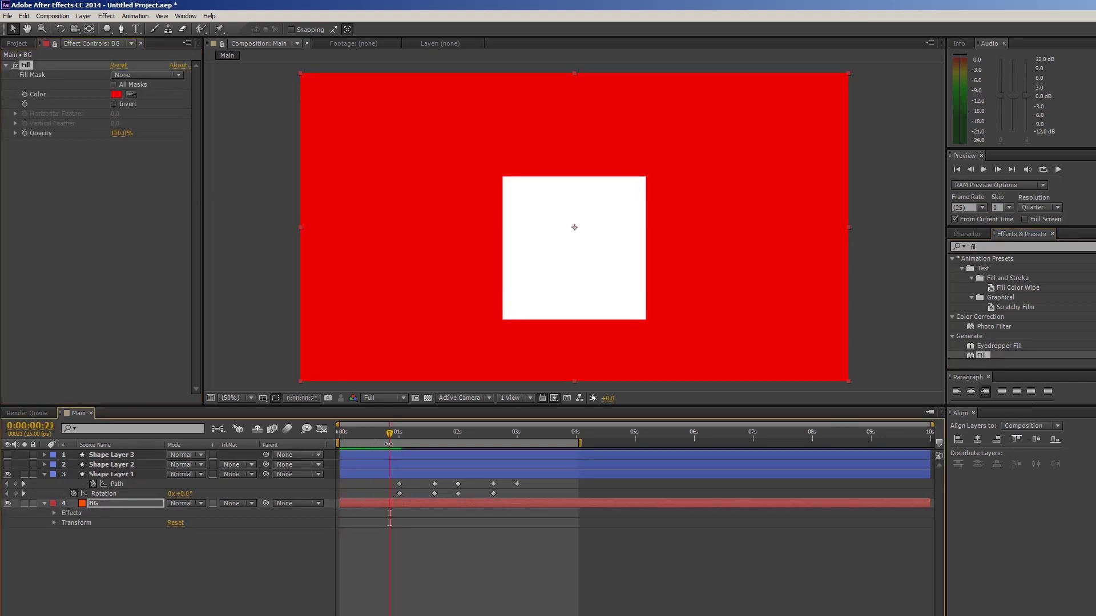
# - Keyframe the Fill colour orange at 1s and blue at 1:15
pyautogui.press('k')
pyautogui.click(24, 95)
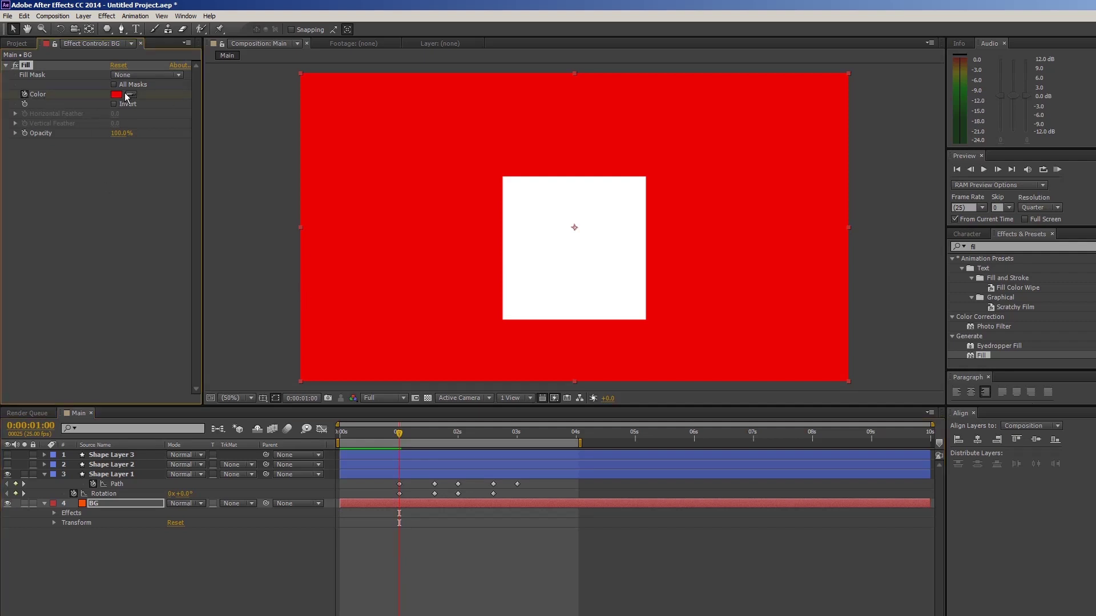
pyautogui.click(116, 96)
pyautogui.click(492, 303)
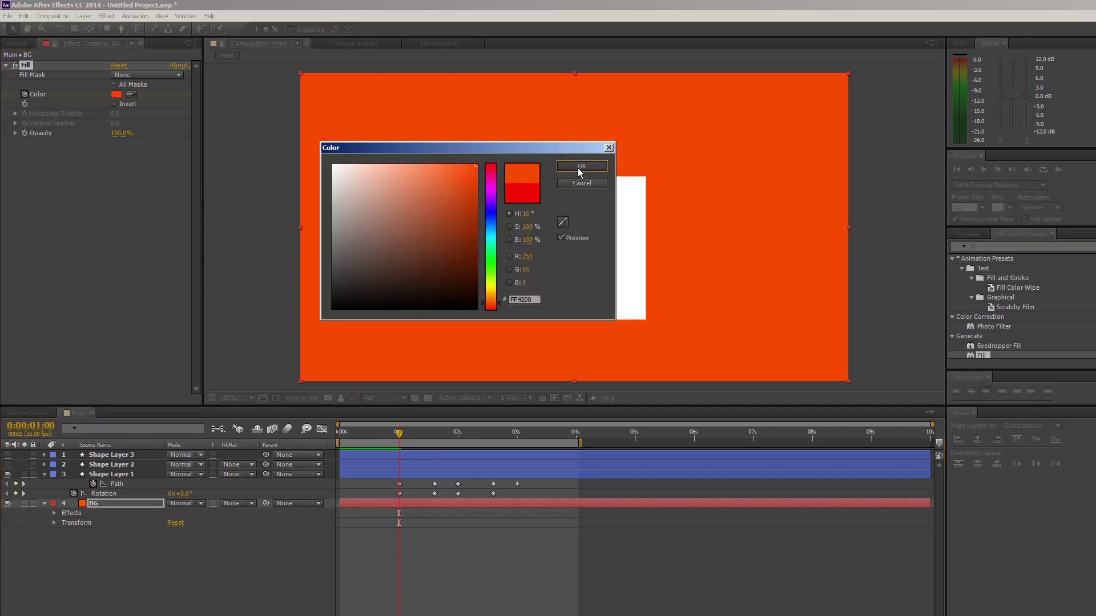
pyautogui.click(581, 166)
pyautogui.moveTo(489, 230); pyautogui.dragTo(491, 226)
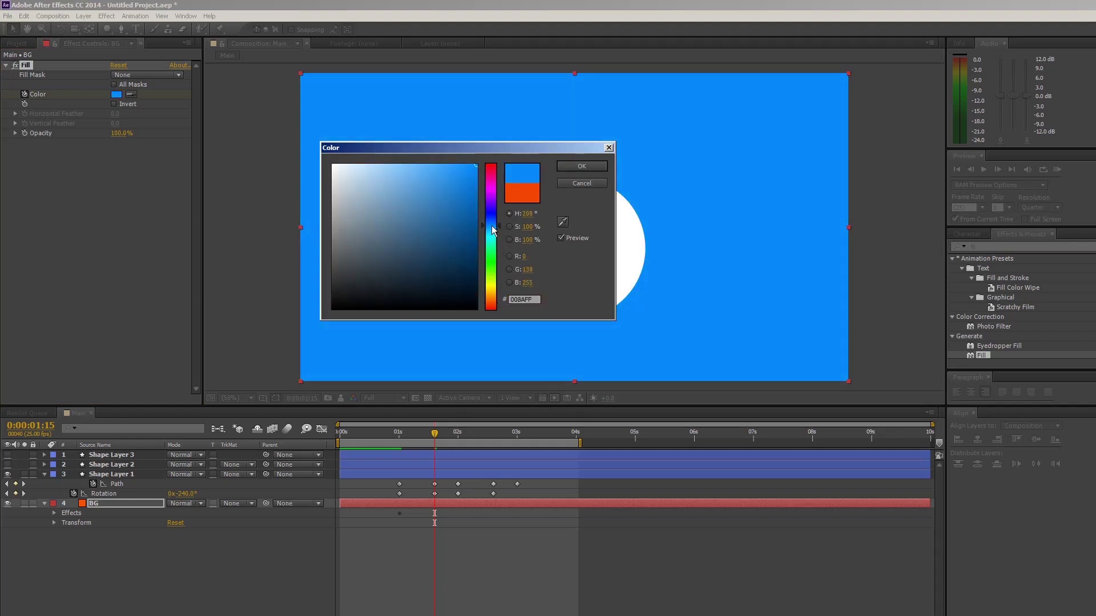
pyautogui.press('Return')
# - Hold blue by copying its keyframe to 2:00, then set purple at 2:15
pyautogui.hotkey('shift', 'pagedown')
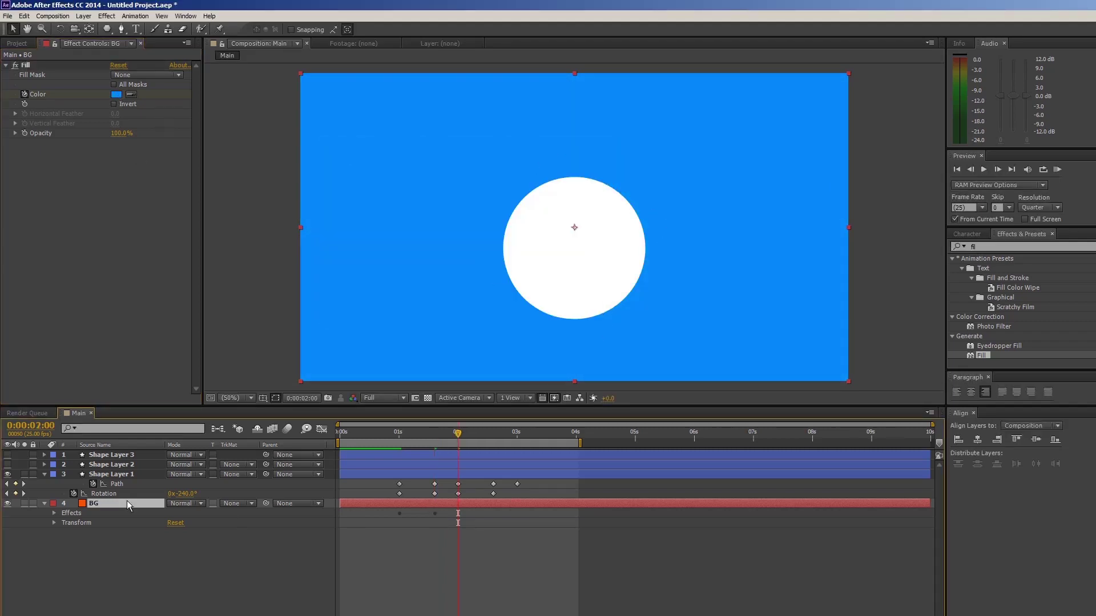
pyautogui.press('u')
pyautogui.click(433, 523)
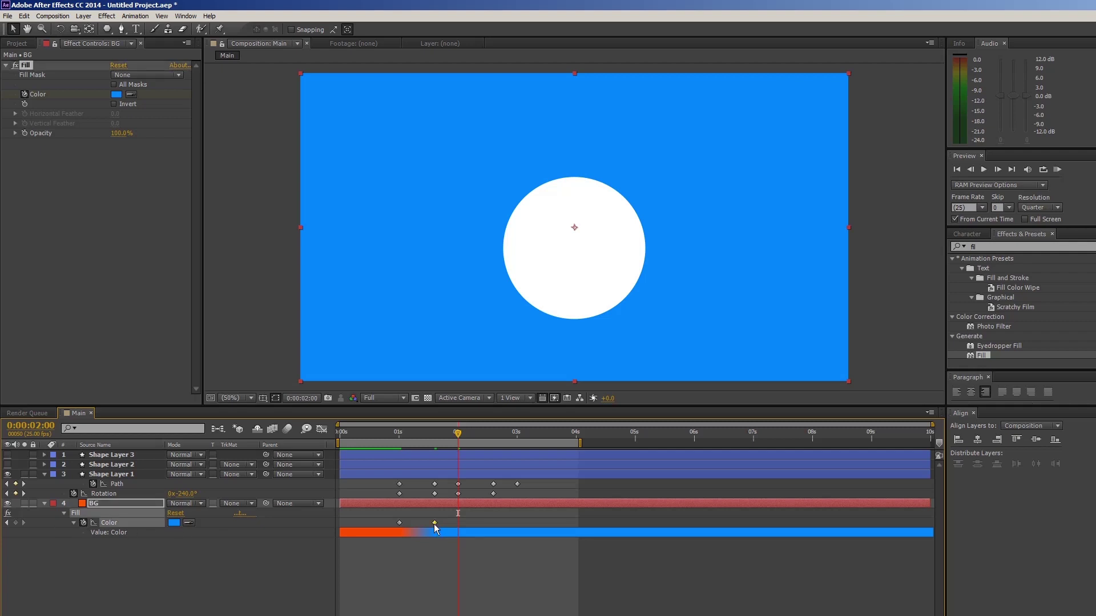
pyautogui.hotkey('ctrl', 'c')
pyautogui.hotkey('ctrl', 'v')
pyautogui.press('k')
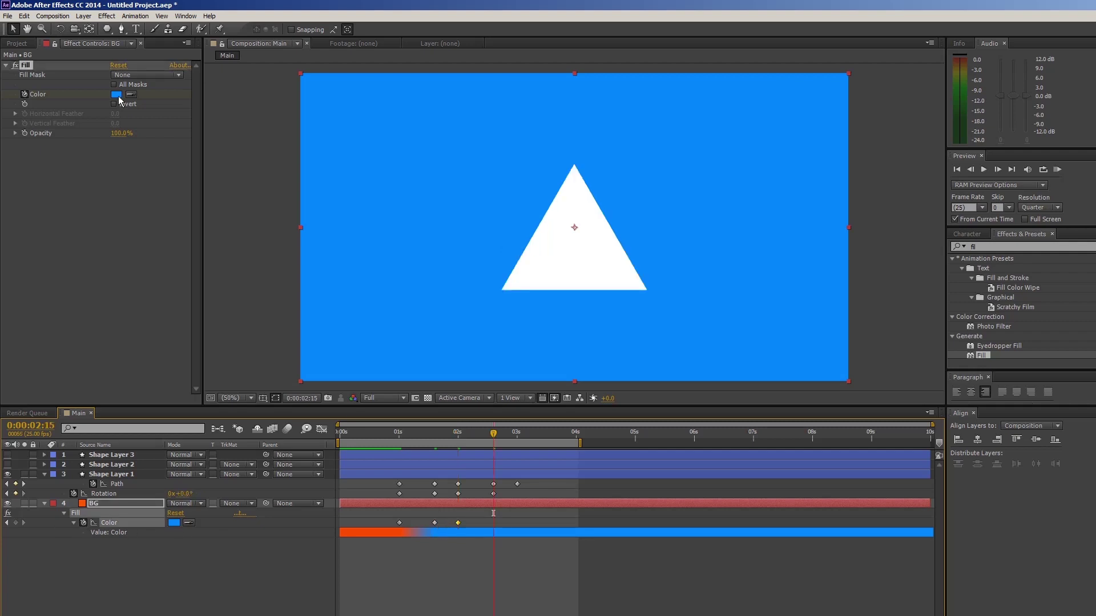
pyautogui.click(118, 95)
pyautogui.moveTo(488, 223); pyautogui.dragTo(491, 193)
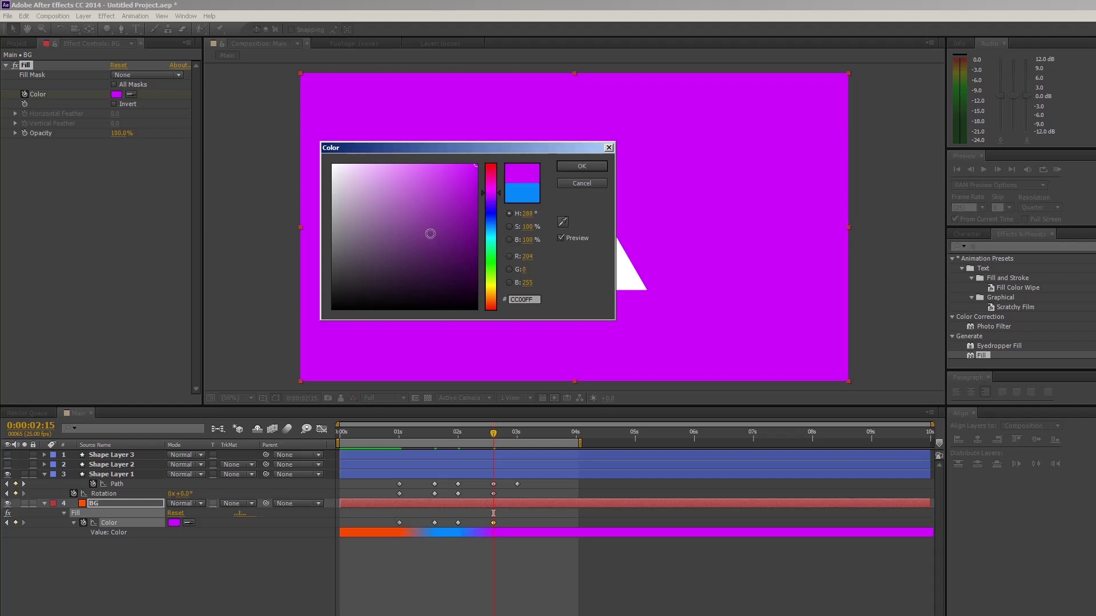
pyautogui.click(581, 166)
# - Preview the background colour change and select spare Shape Layers 2 and 3
pyautogui.press('space')
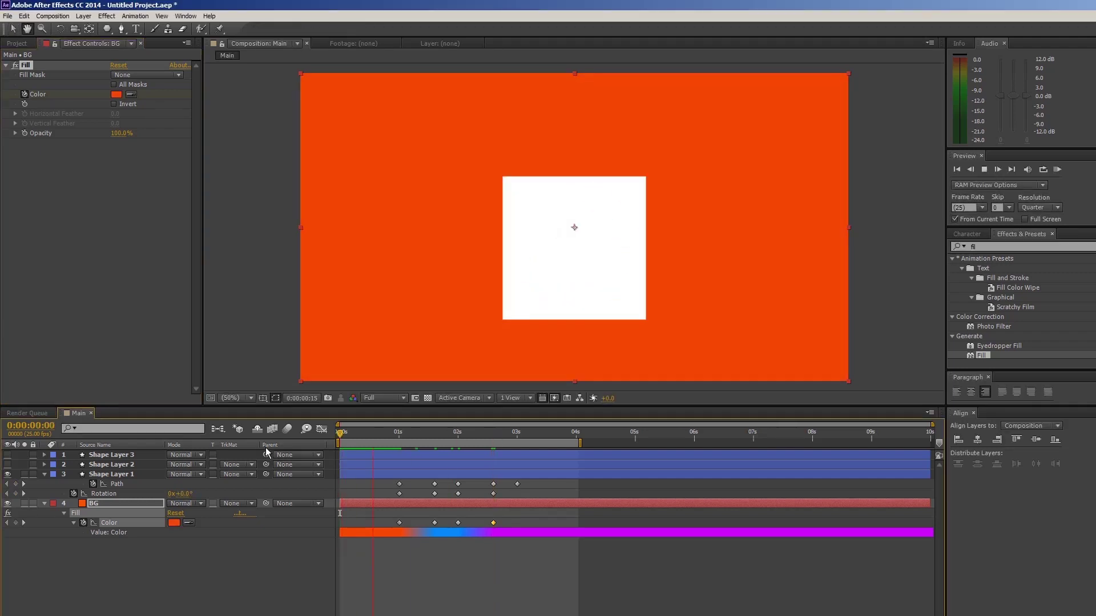
pyautogui.press('space')
pyautogui.moveTo(466, 440)
pyautogui.mouseDown()
pyautogui.moveTo(410, 447)
pyautogui.moveTo(506, 448)
pyautogui.moveTo(398, 457)
pyautogui.mouseUp()
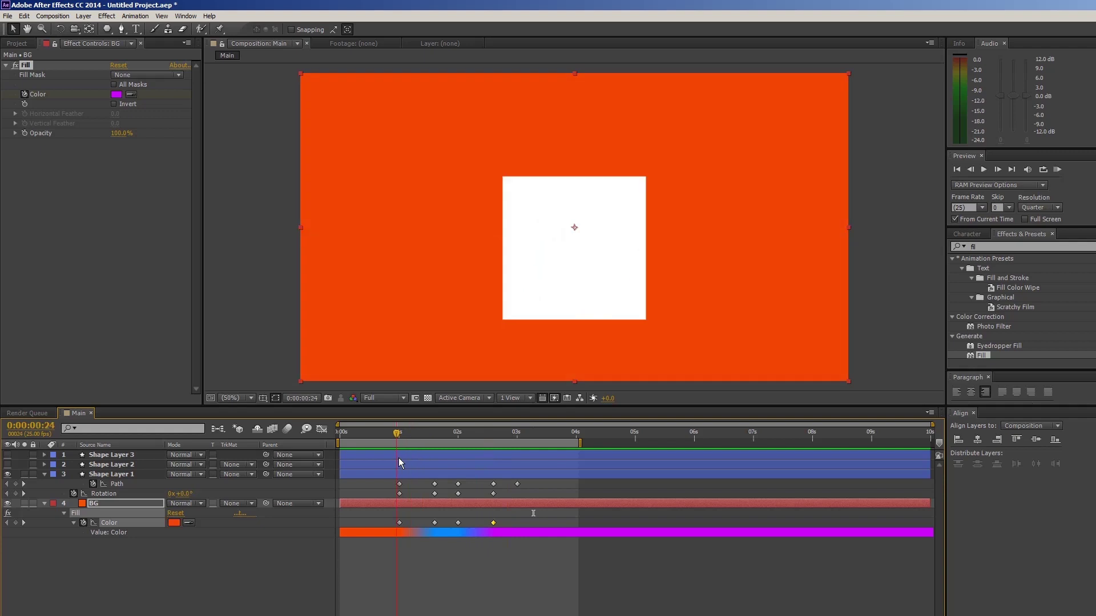
pyautogui.click(123, 465)
pyautogui.keyDown('shift'); pyautogui.click(123, 455); pyautogui.keyUp('shift')
# - Delete the spare shape layers and keyframe Shape Layer 1's Scale at 100% at 1s
pyautogui.press('Delete')
pyautogui.click(124, 455)
pyautogui.hotkey('shift', 's')
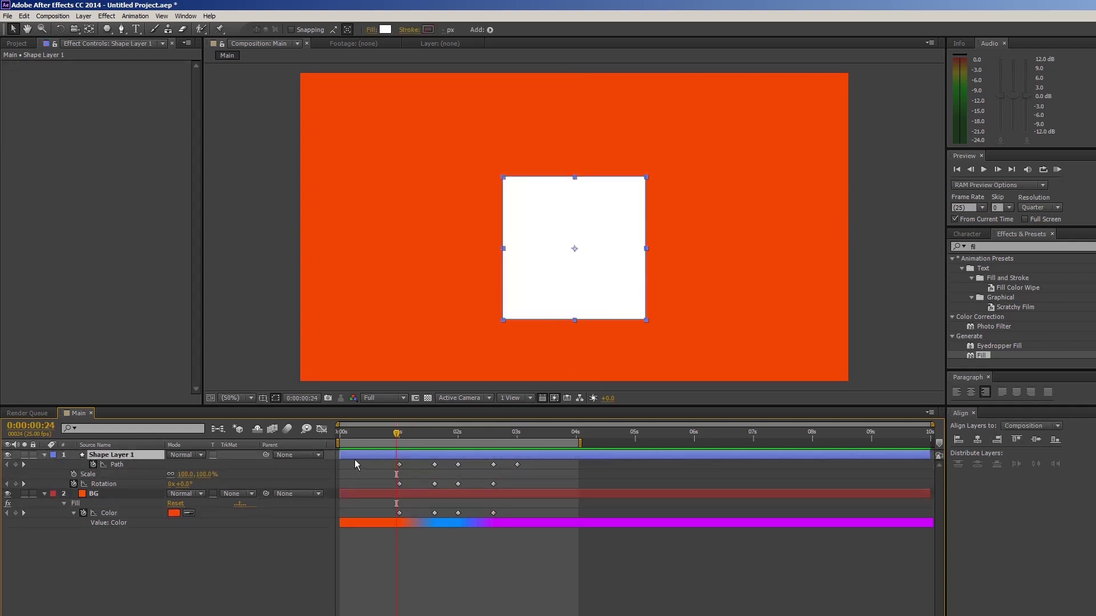
pyautogui.press('pagedown')
pyautogui.click(74, 475)
# - Scale the circle to 110% at 1:15 and the triangle to 133% at 2:15
pyautogui.press('k')
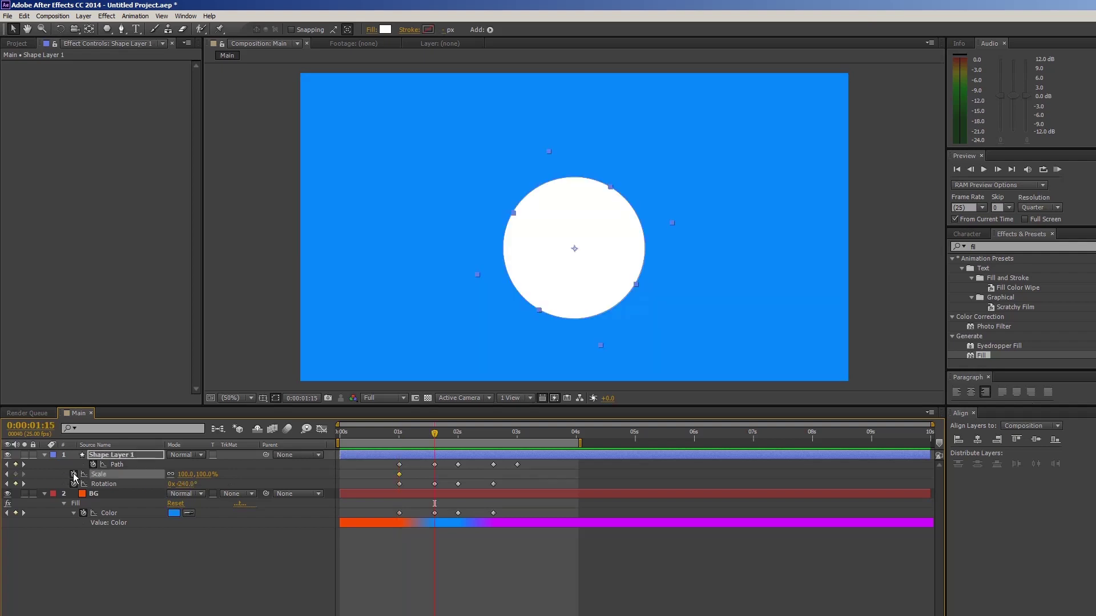
pyautogui.moveTo(186, 480); pyautogui.dragTo(235, 515)
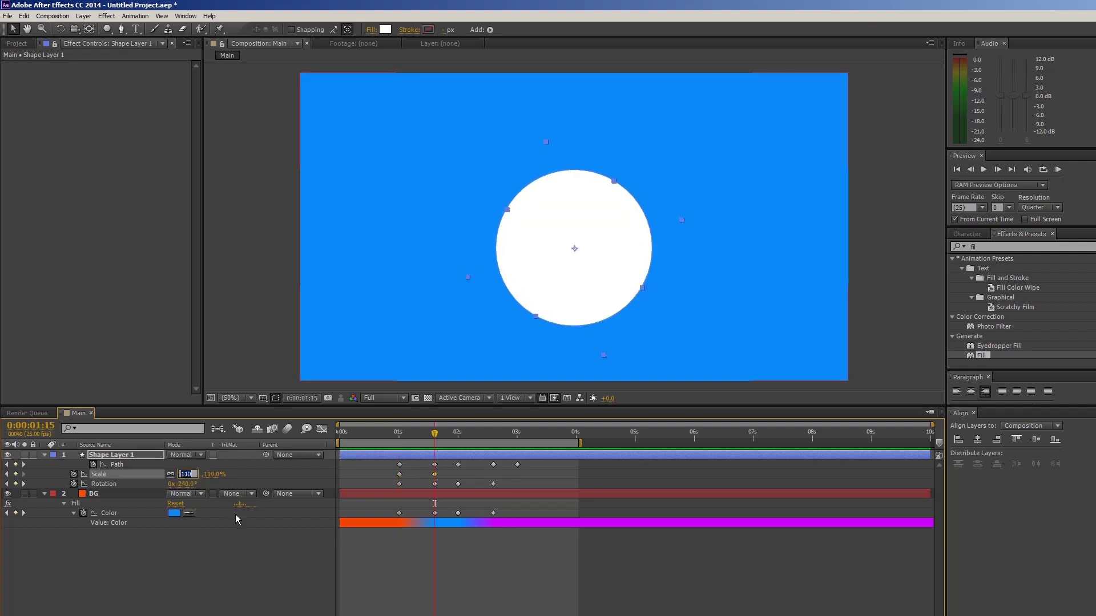
pyautogui.press('k')
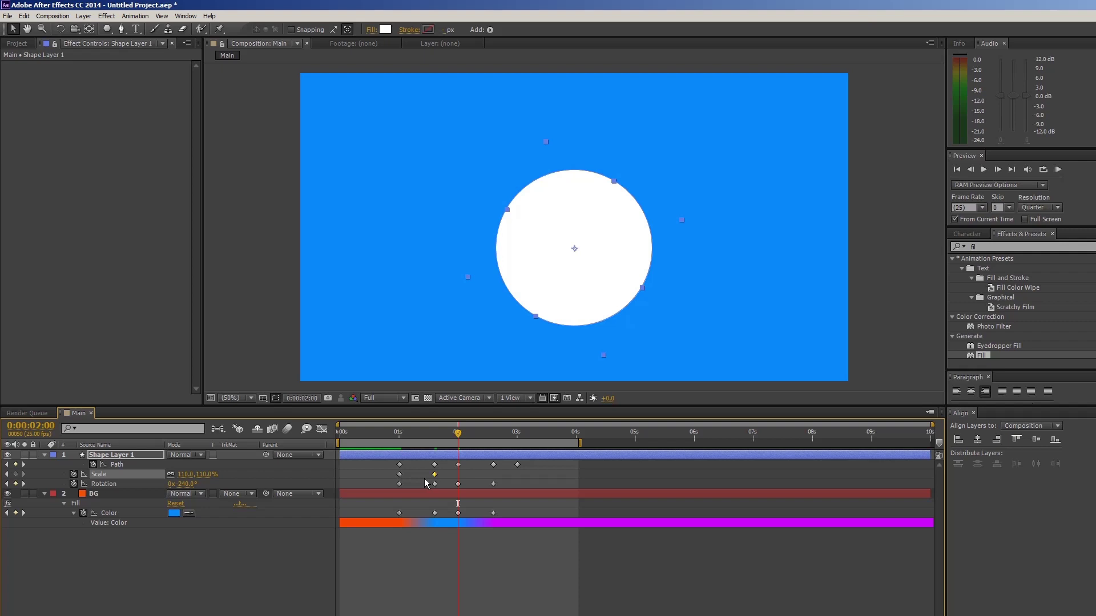
pyautogui.press('k')
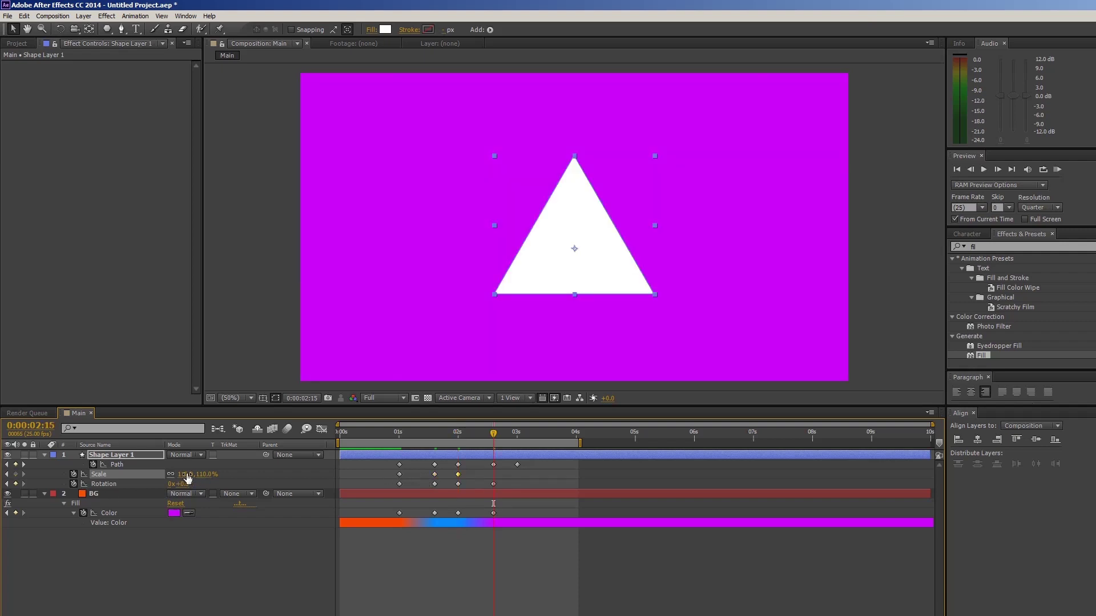
pyautogui.moveTo(188, 478); pyautogui.dragTo(198, 475)
# - Preview the finished animation from the start
pyautogui.press('Home')
pyautogui.press('space')
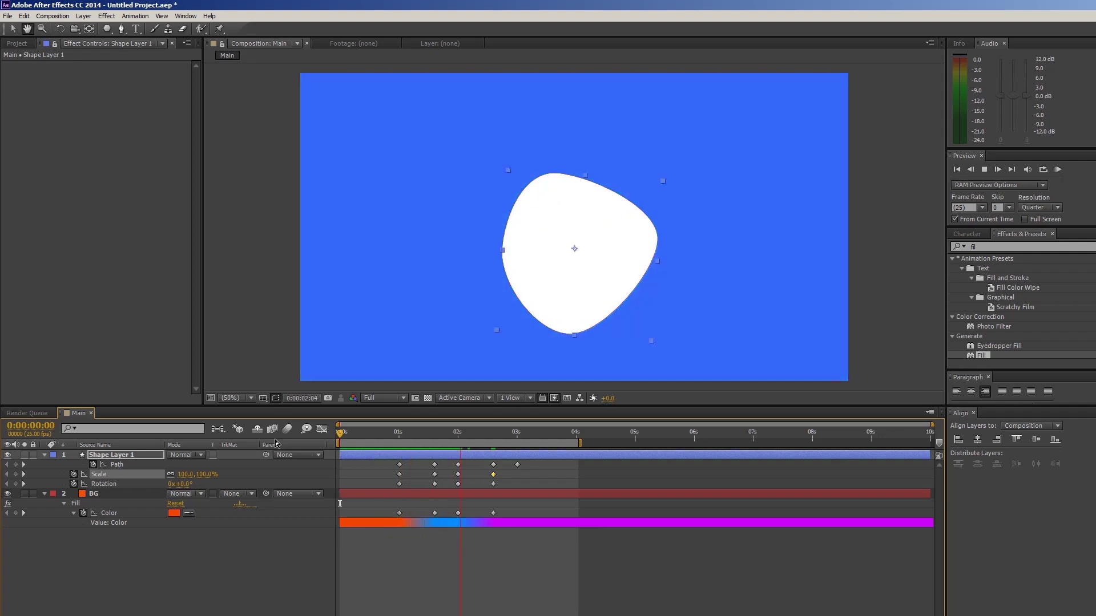
pyautogui.click(549, 437)
pyautogui.press('Home')
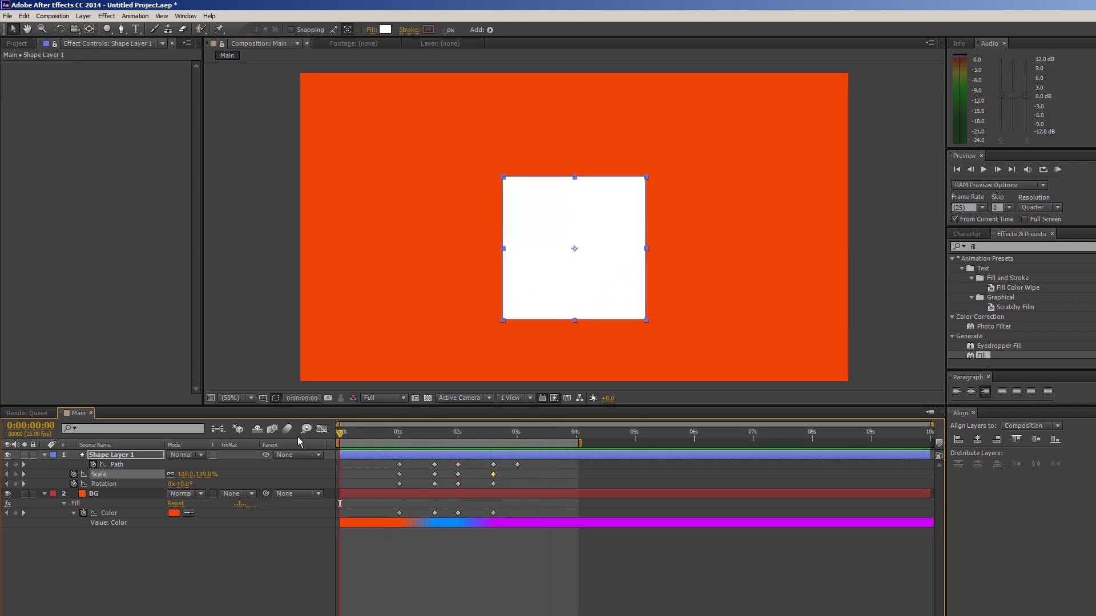
pyautogui.press('space')
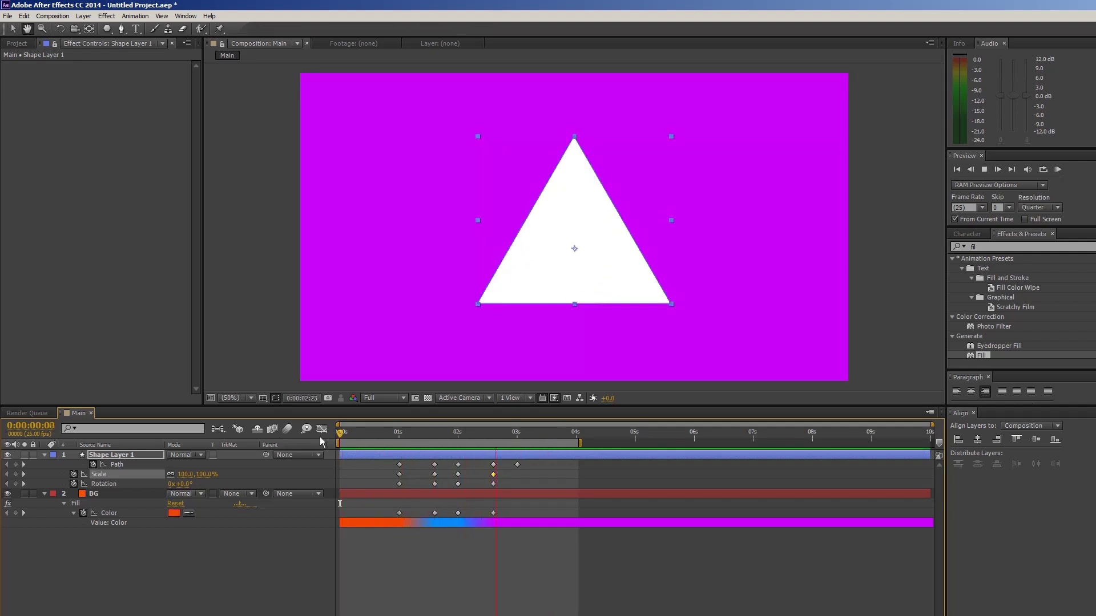
pyautogui.press('space')
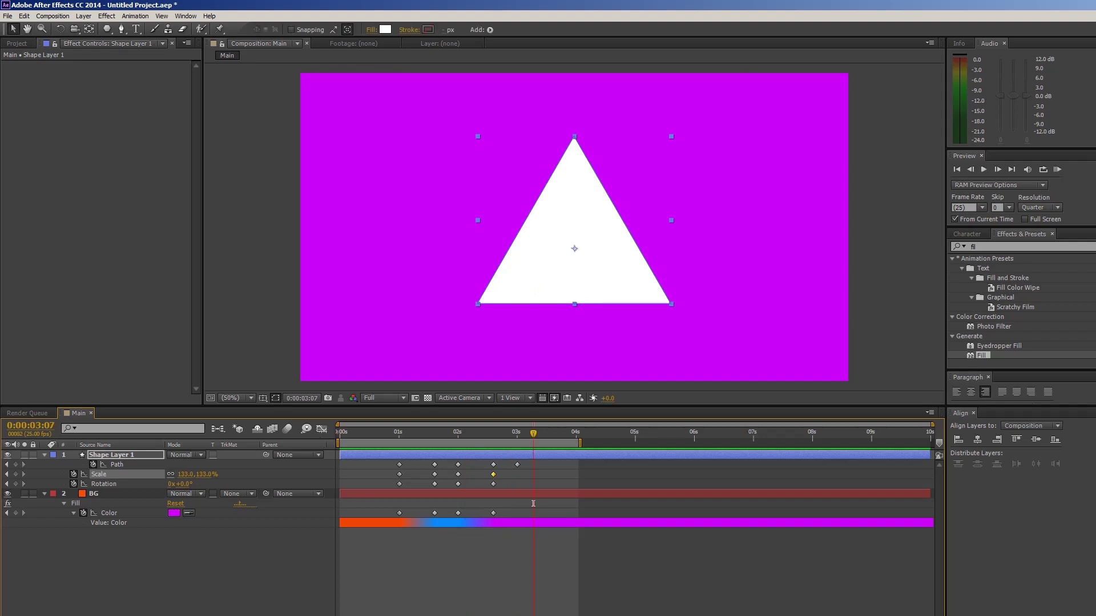